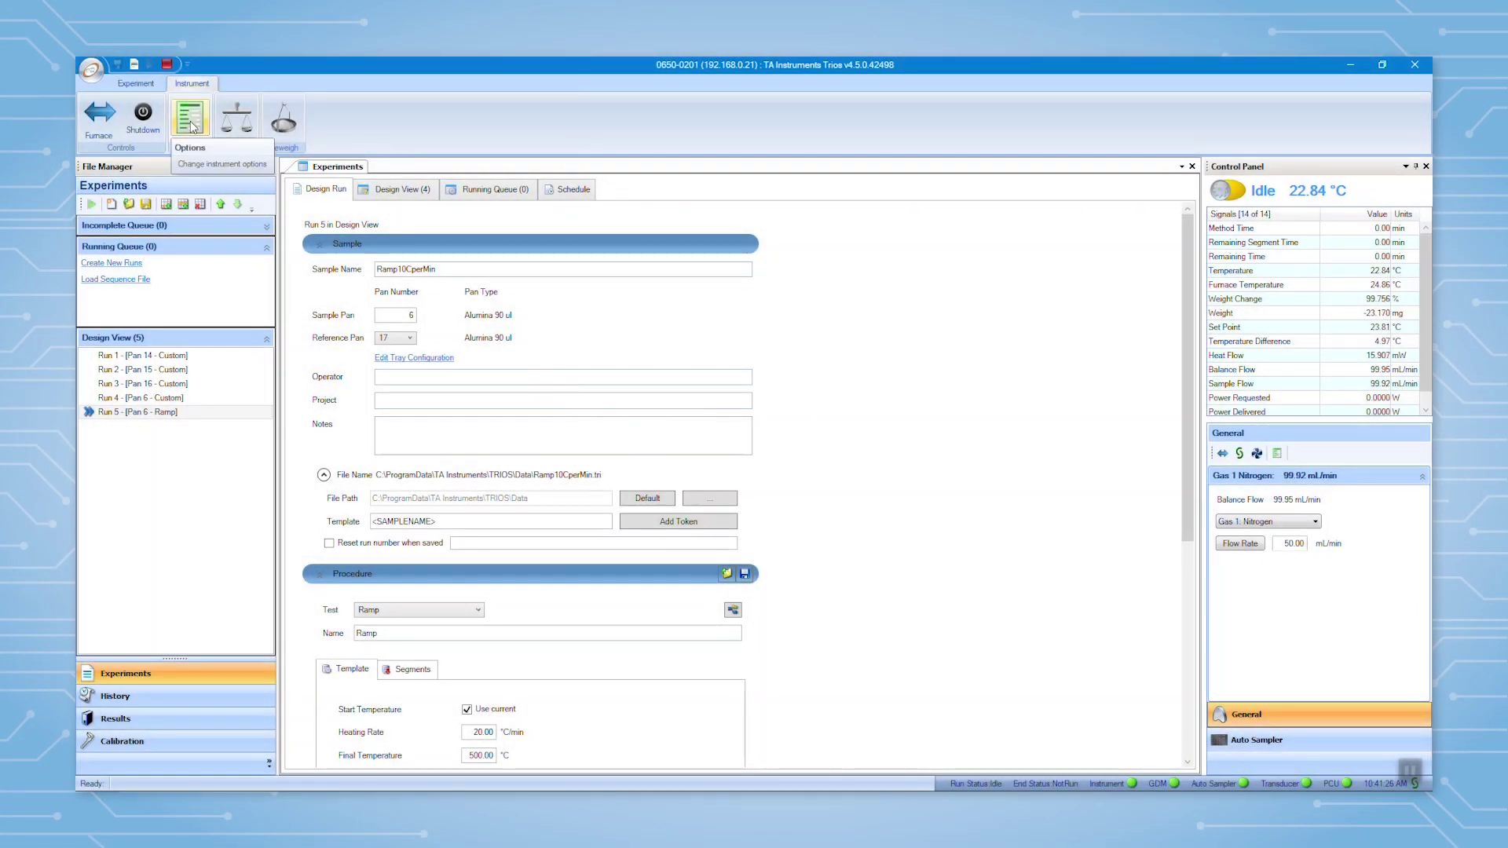
- Examine the Sapphire entry among the heat capacity standards in the instrument options
{"action": "left_click", "coordinate": [192, 126]}
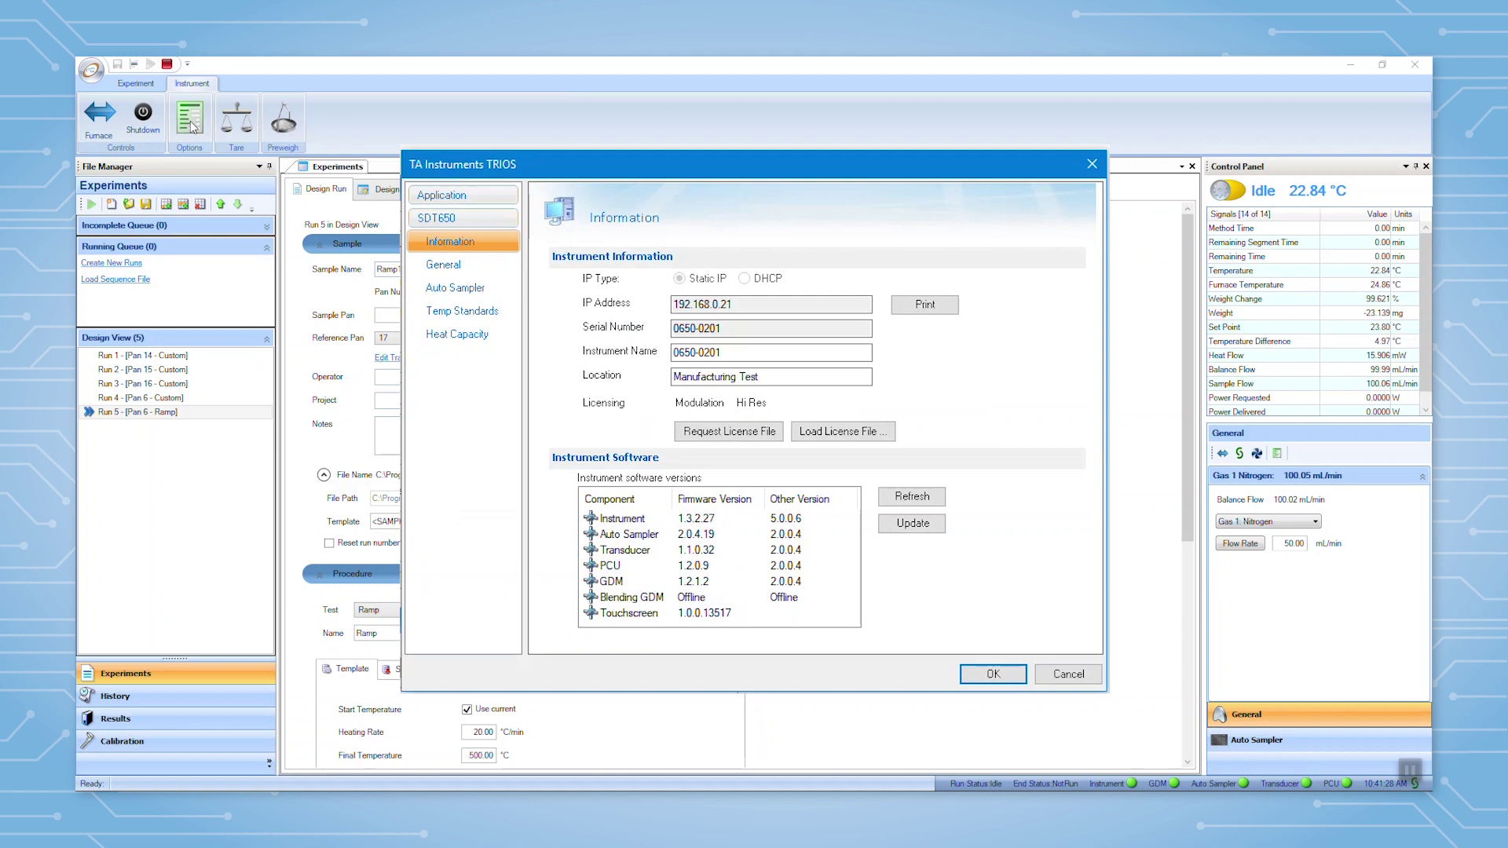
{"action": "left_click", "coordinate": [456, 334]}
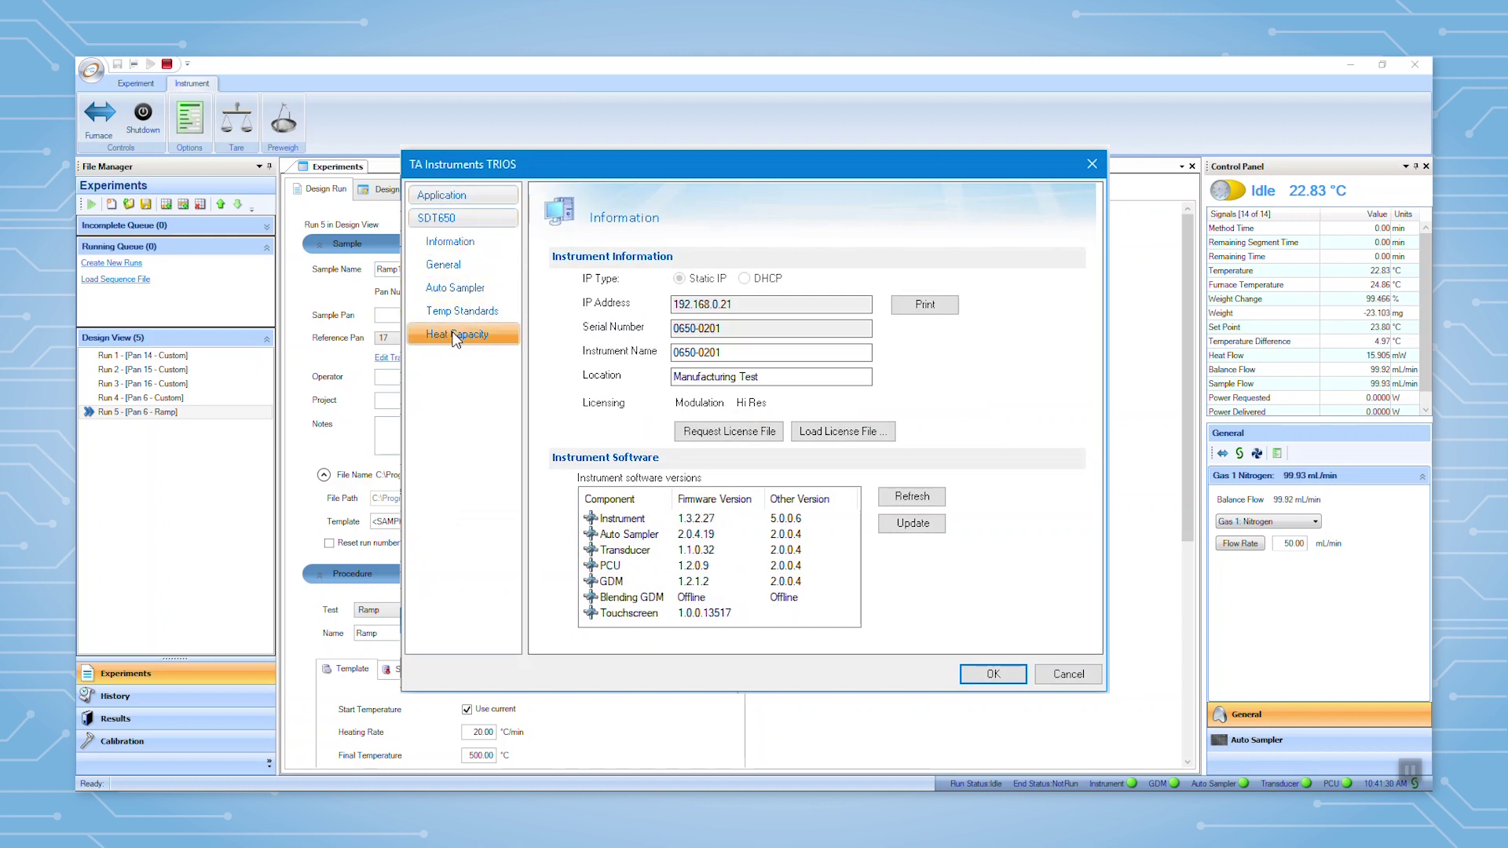
{"action": "left_click", "coordinate": [749, 286]}
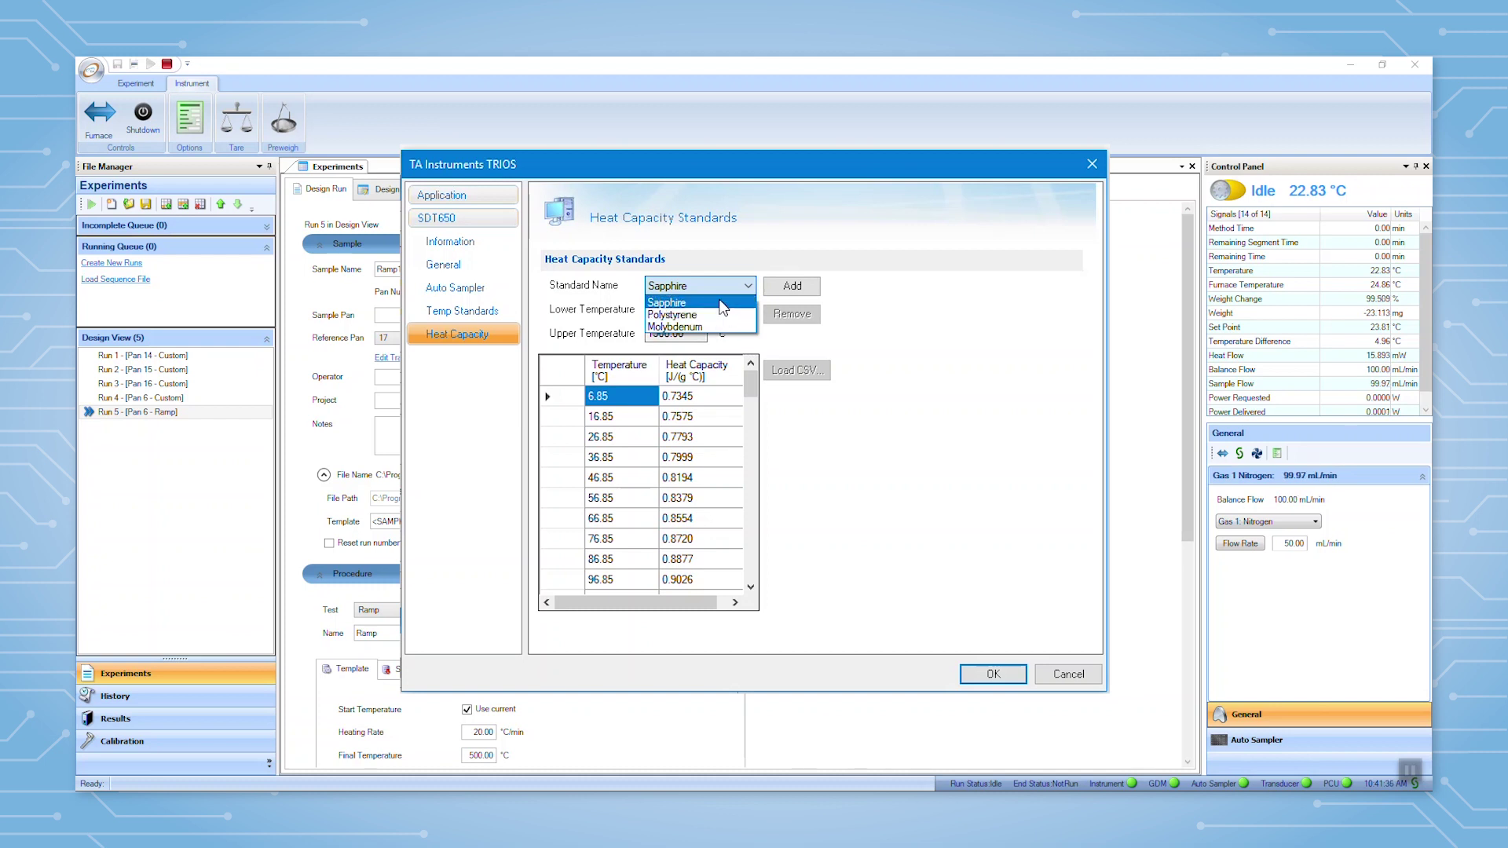
{"action": "left_click", "coordinate": [720, 302]}
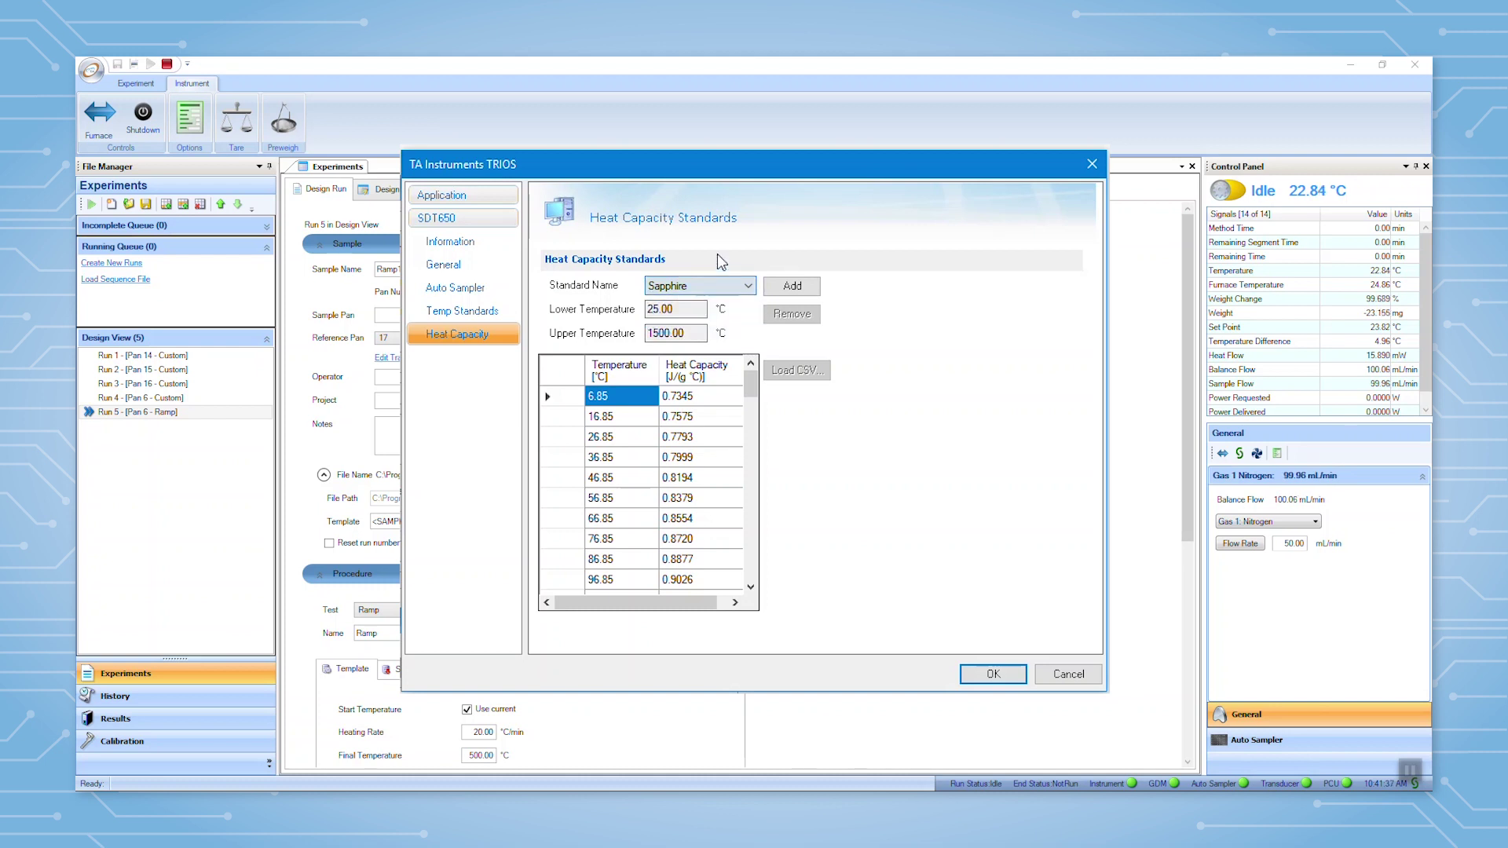
{"action": "left_click", "coordinate": [791, 286]}
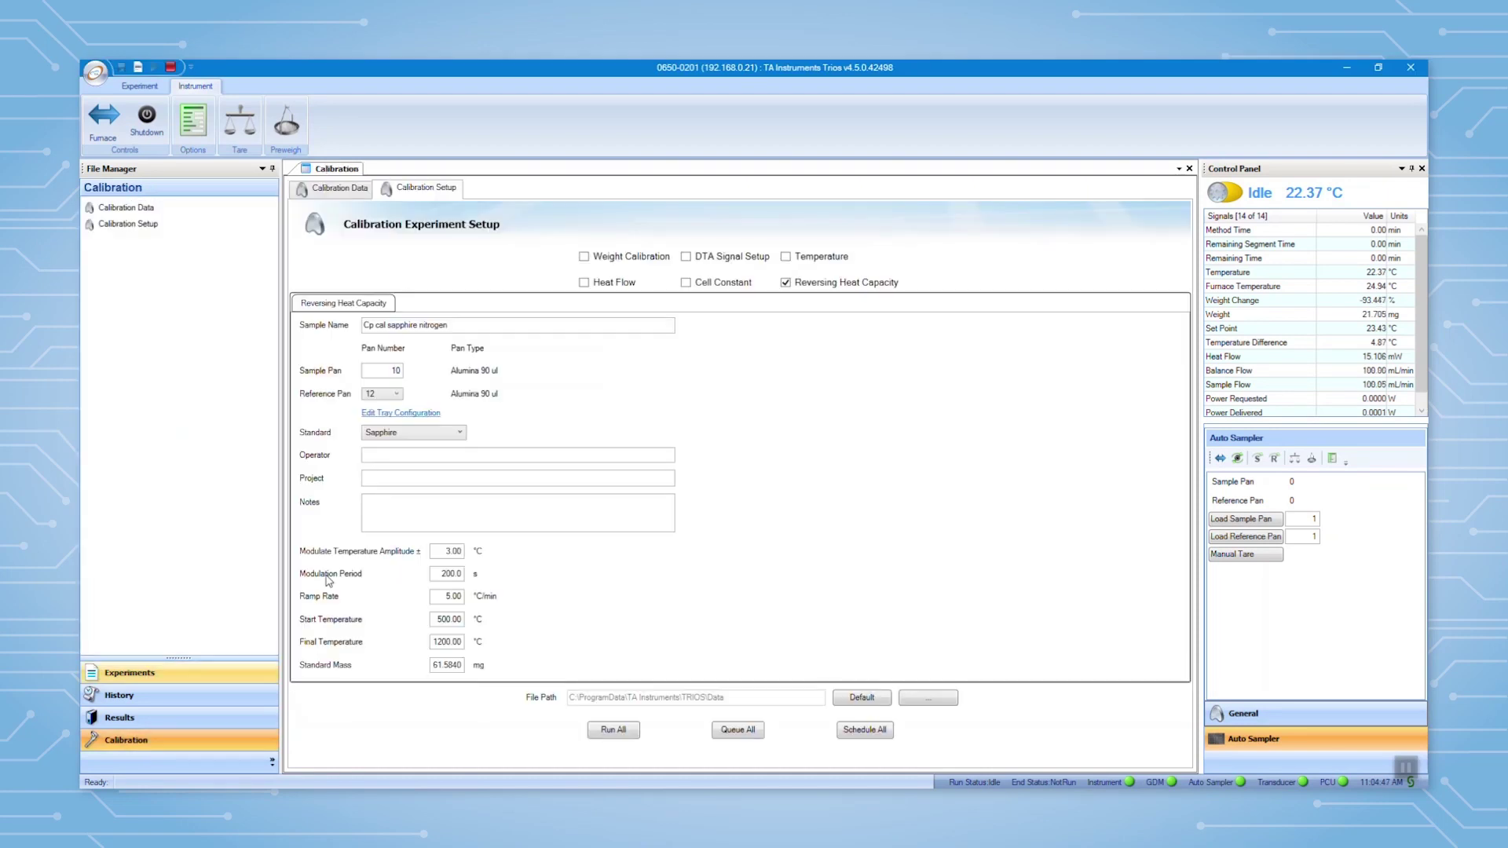
- Review the stored calibration data from the weight calibration through to the reversing heat capacity calibration
{"action": "left_click", "coordinate": [322, 191]}
{"action": "scroll", "coordinate": [741, 322], "scroll_direction": "up", "scroll_amount": 1}
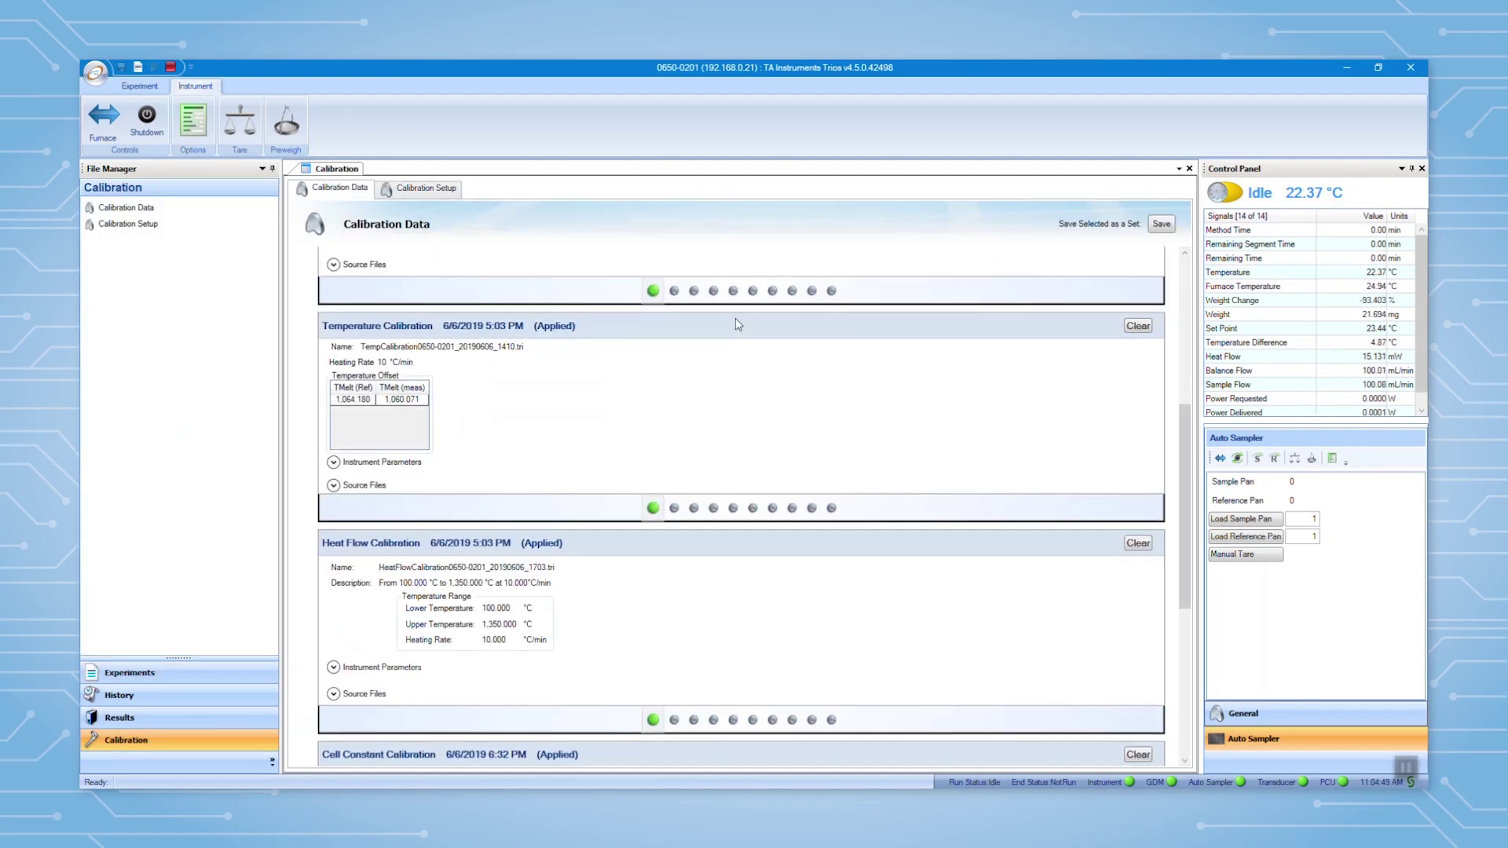
{"action": "scroll", "coordinate": [1110, 400], "scroll_direction": "up", "scroll_amount": 5}
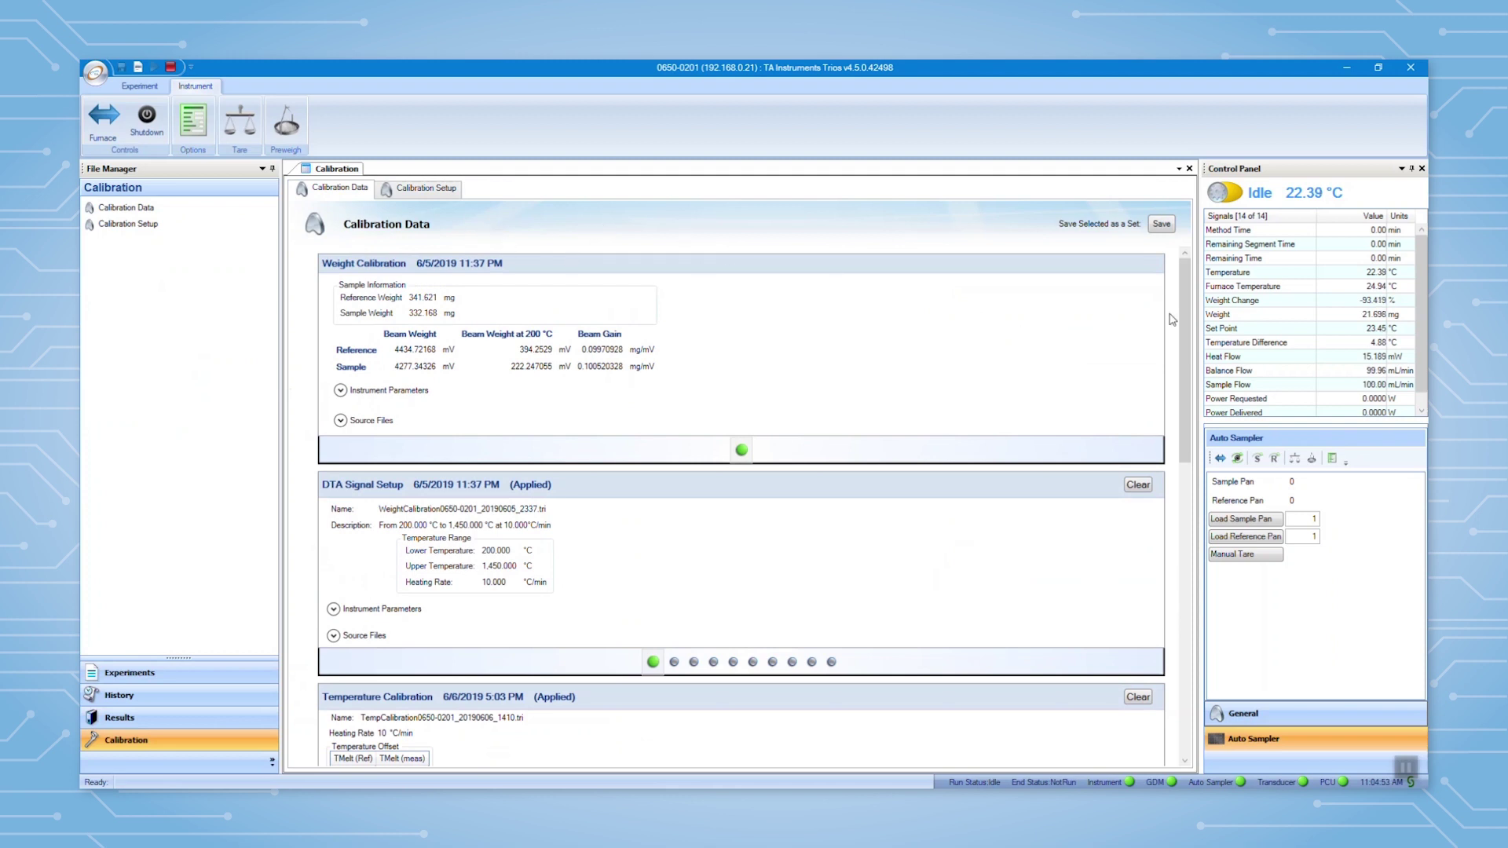
{"action": "left_click_drag", "start_coordinate": [1184, 272], "coordinate": [1240, 528]}
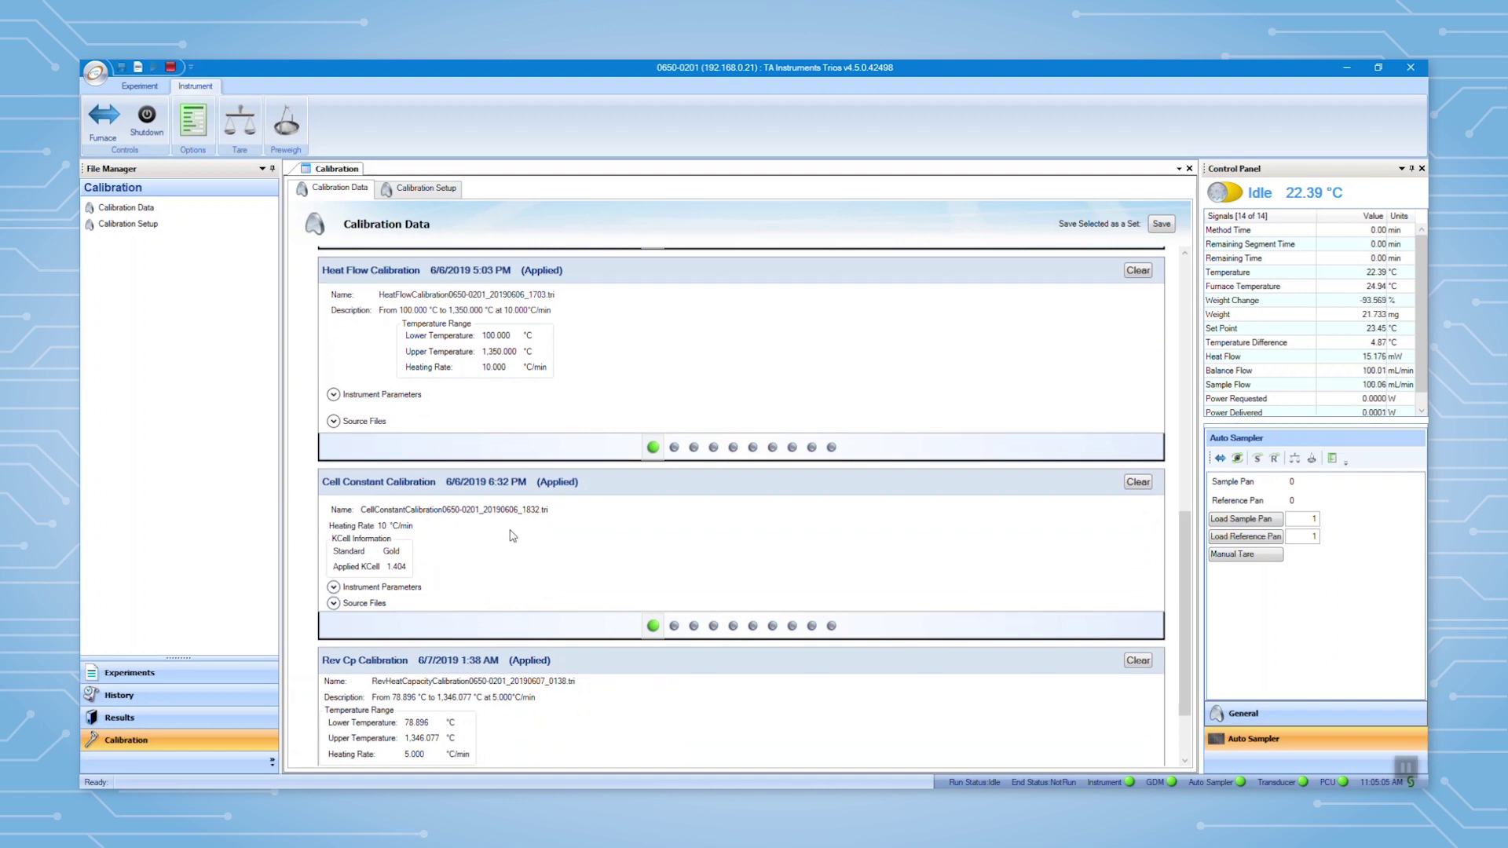
{"action": "scroll", "coordinate": [512, 536], "scroll_direction": "down", "scroll_amount": 1}
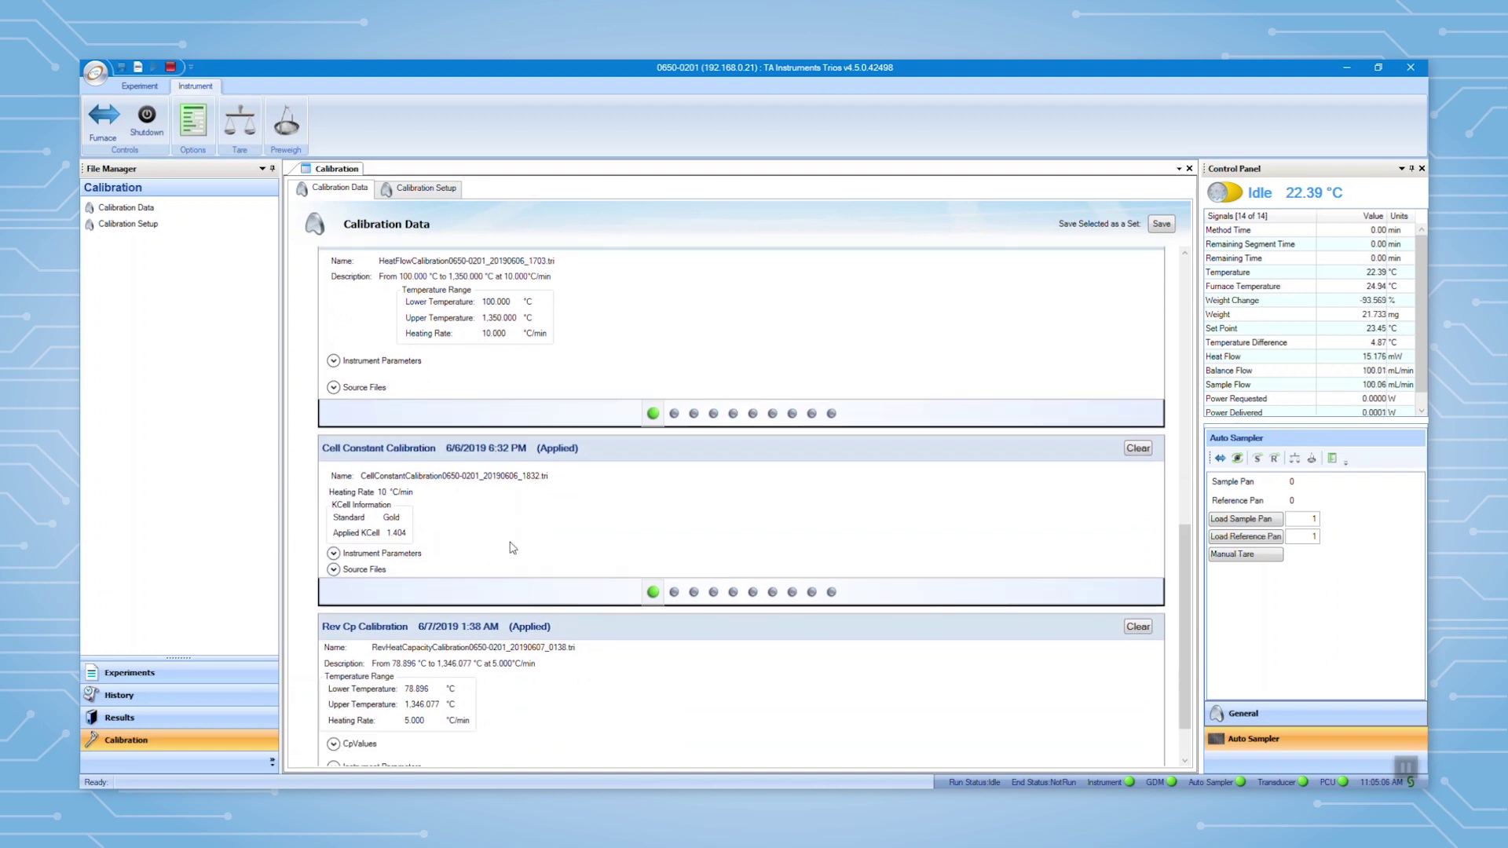
- In the calibration experiment setup, set the sample pan to 20 and the reference pan to 21
{"action": "left_click", "coordinate": [422, 192]}
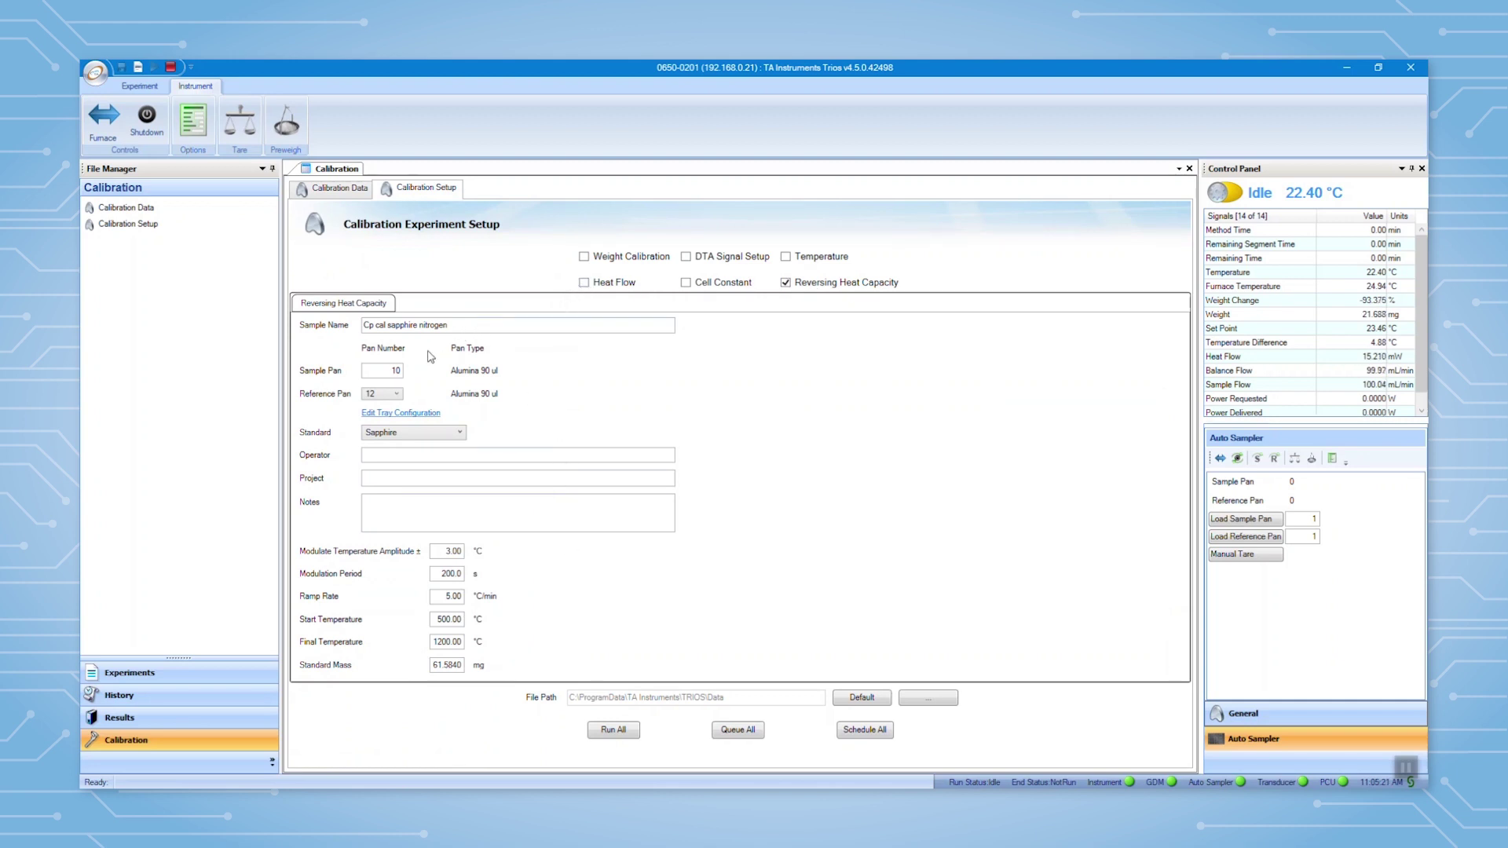
{"action": "type", "text": "20"}
{"action": "left_click", "coordinate": [397, 393]}
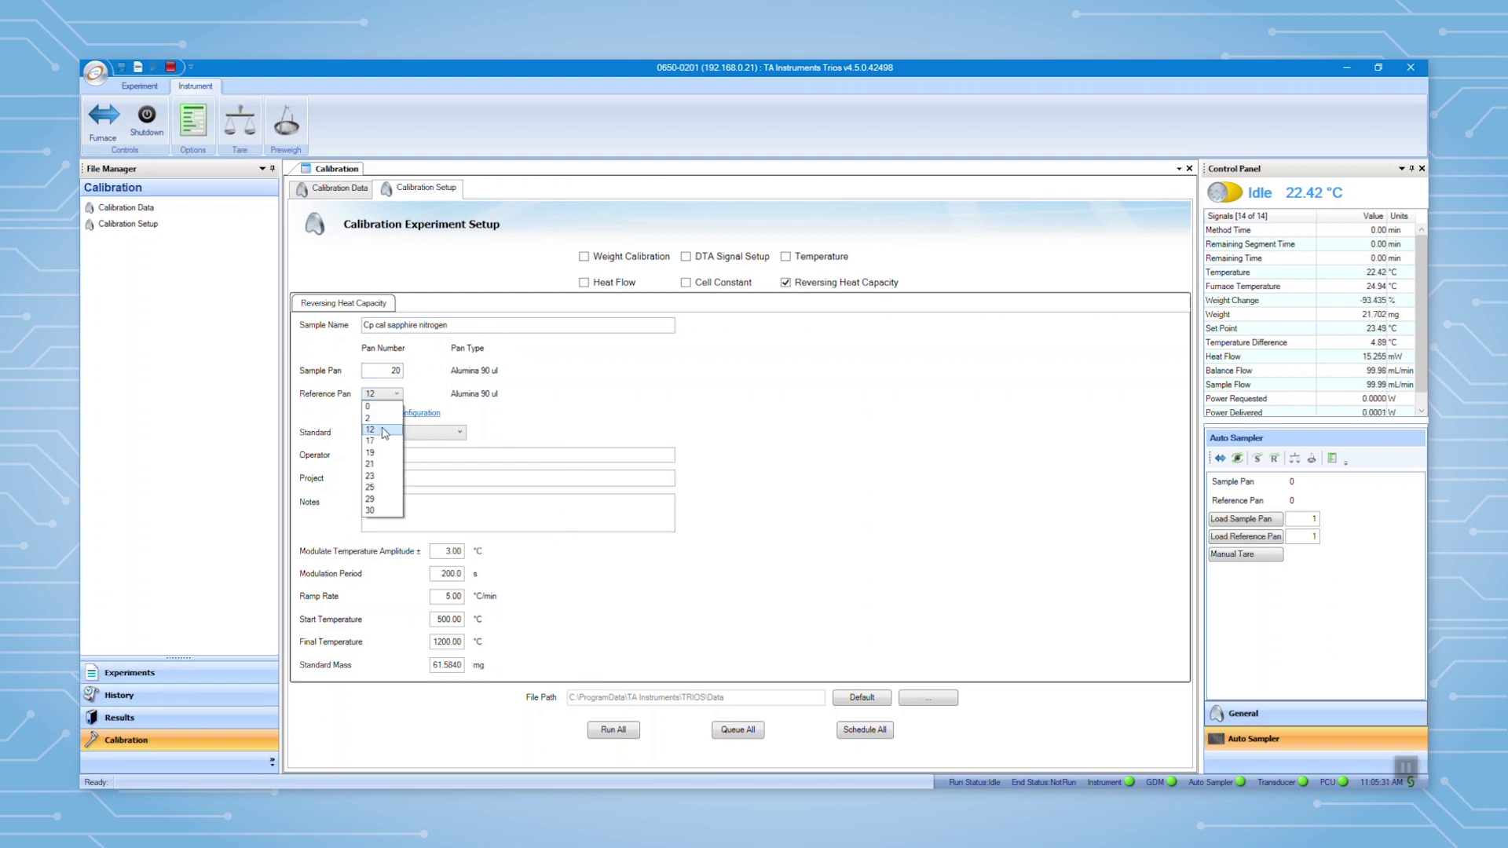
{"action": "left_click", "coordinate": [382, 464]}
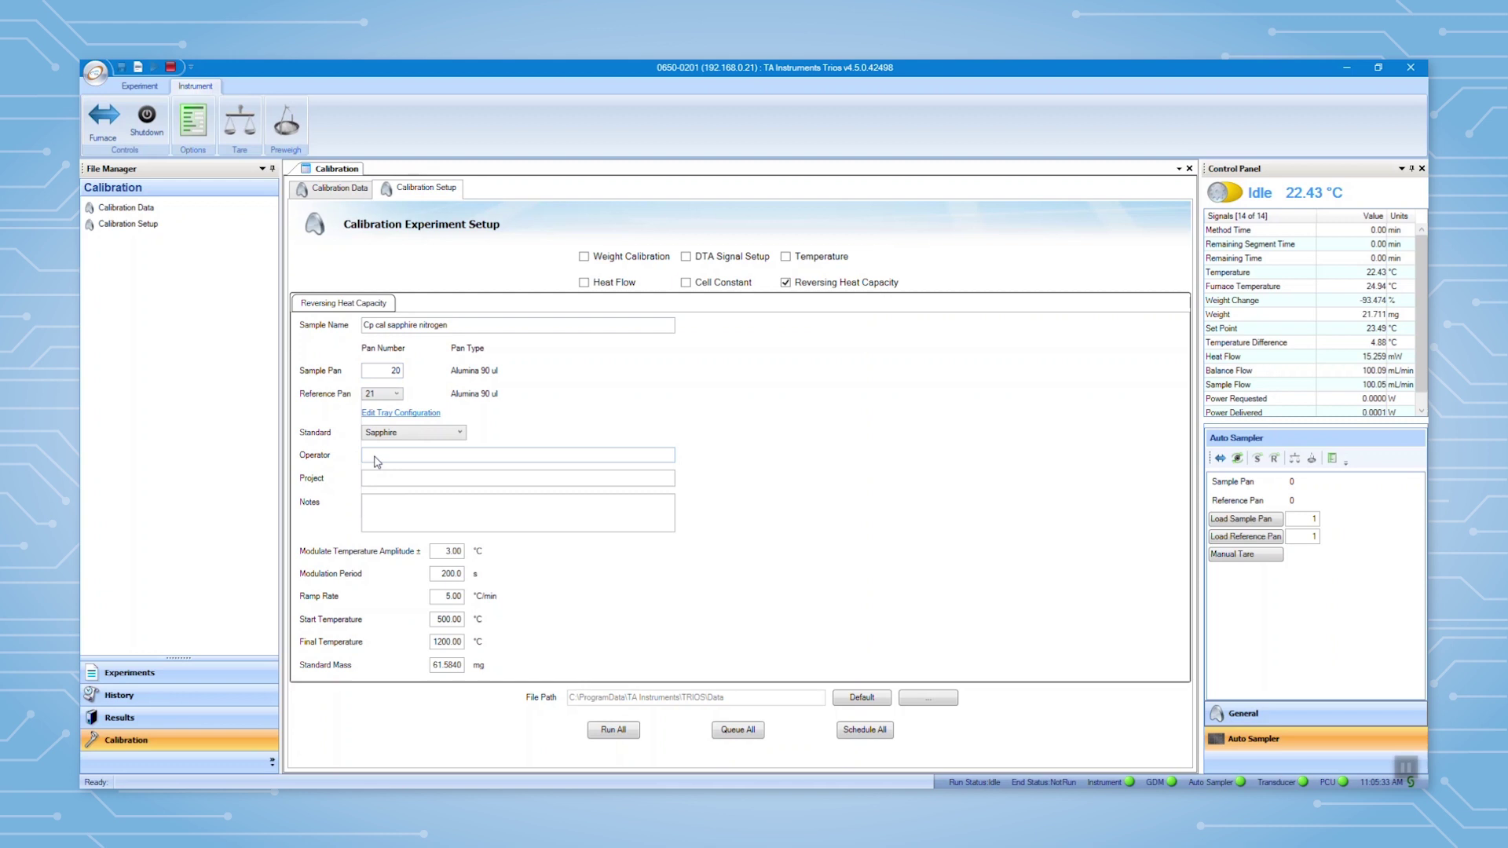
- Set the calibration's start temperature to 400 °C and its final temperature to 1000 °C
{"action": "left_click", "coordinate": [395, 433]}
{"action": "left_click", "coordinate": [392, 451]}
{"action": "left_click", "coordinate": [393, 515]}
{"action": "left_click", "coordinate": [442, 620]}
{"action": "type", "text": "400"}
{"action": "left_click", "coordinate": [447, 643]}
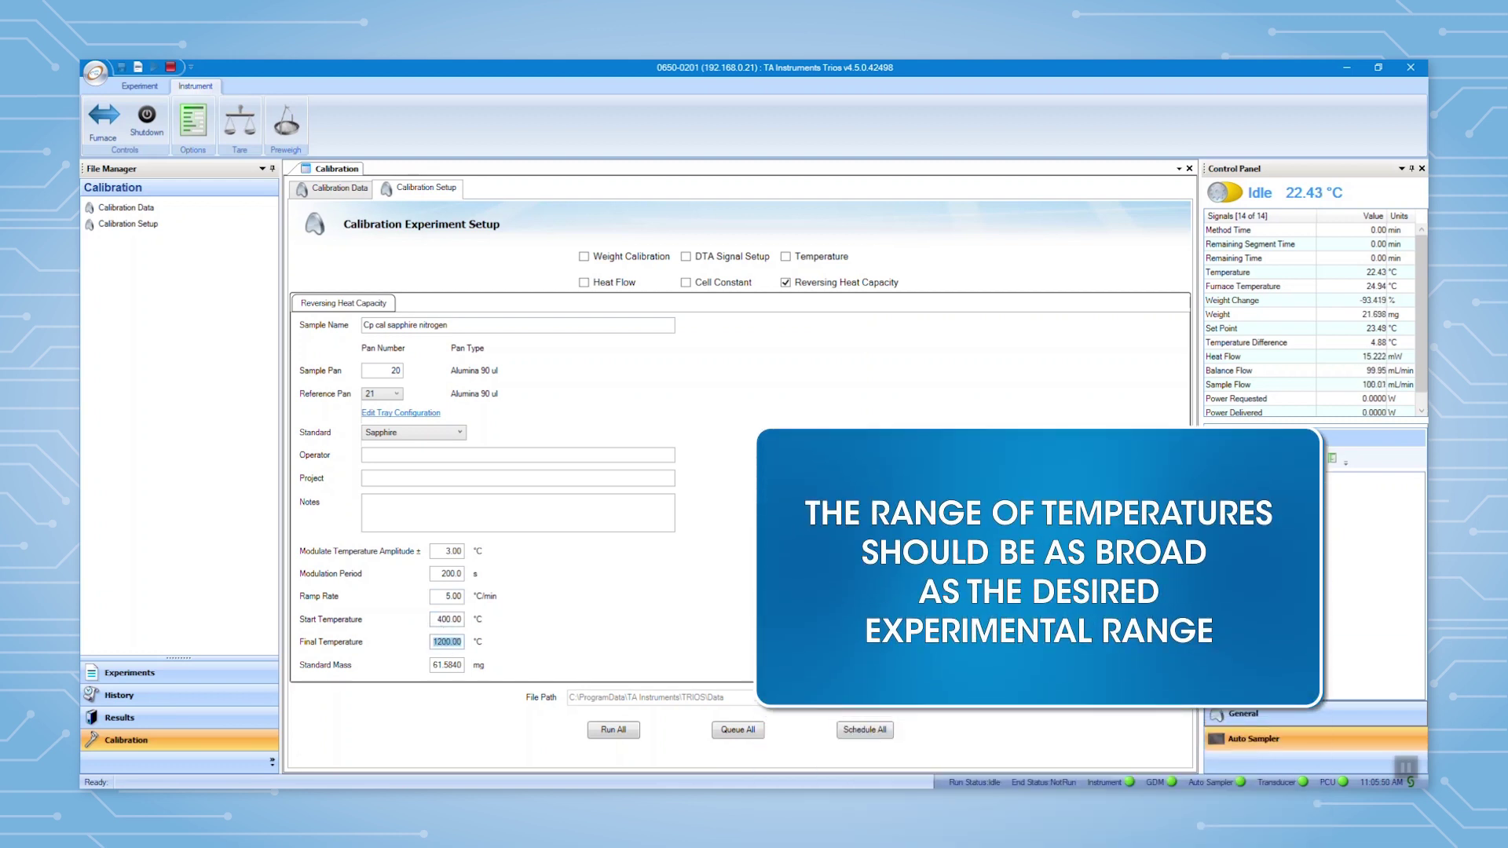
{"action": "type", "text": "1000"}
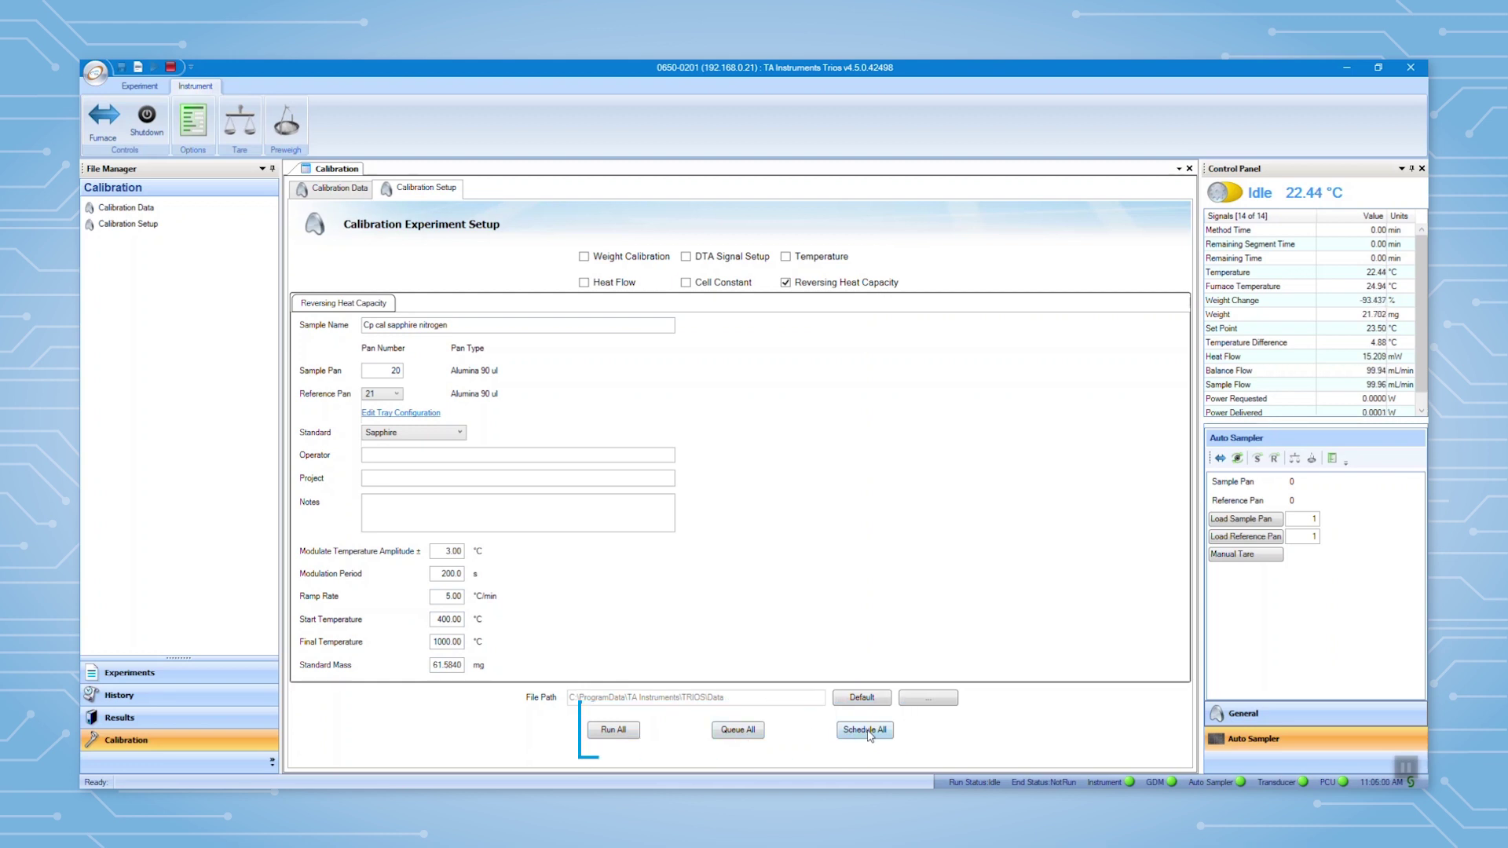
- Add the reversing heat capacity calibration to the running queue, switch to the Experiment View and review the queued run
{"action": "left_click", "coordinate": [738, 729]}
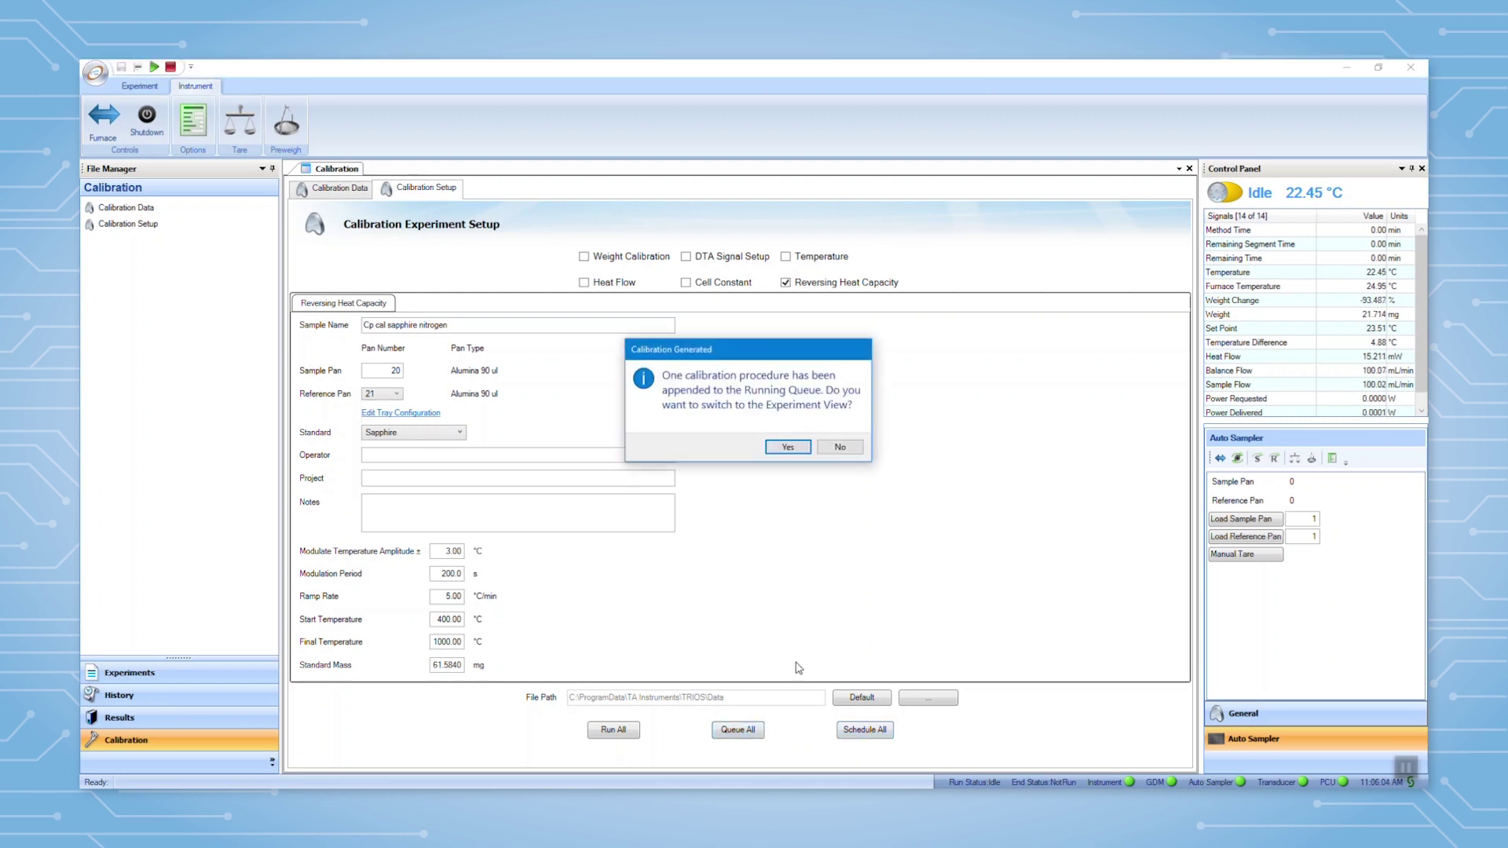
{"action": "left_click", "coordinate": [785, 446]}
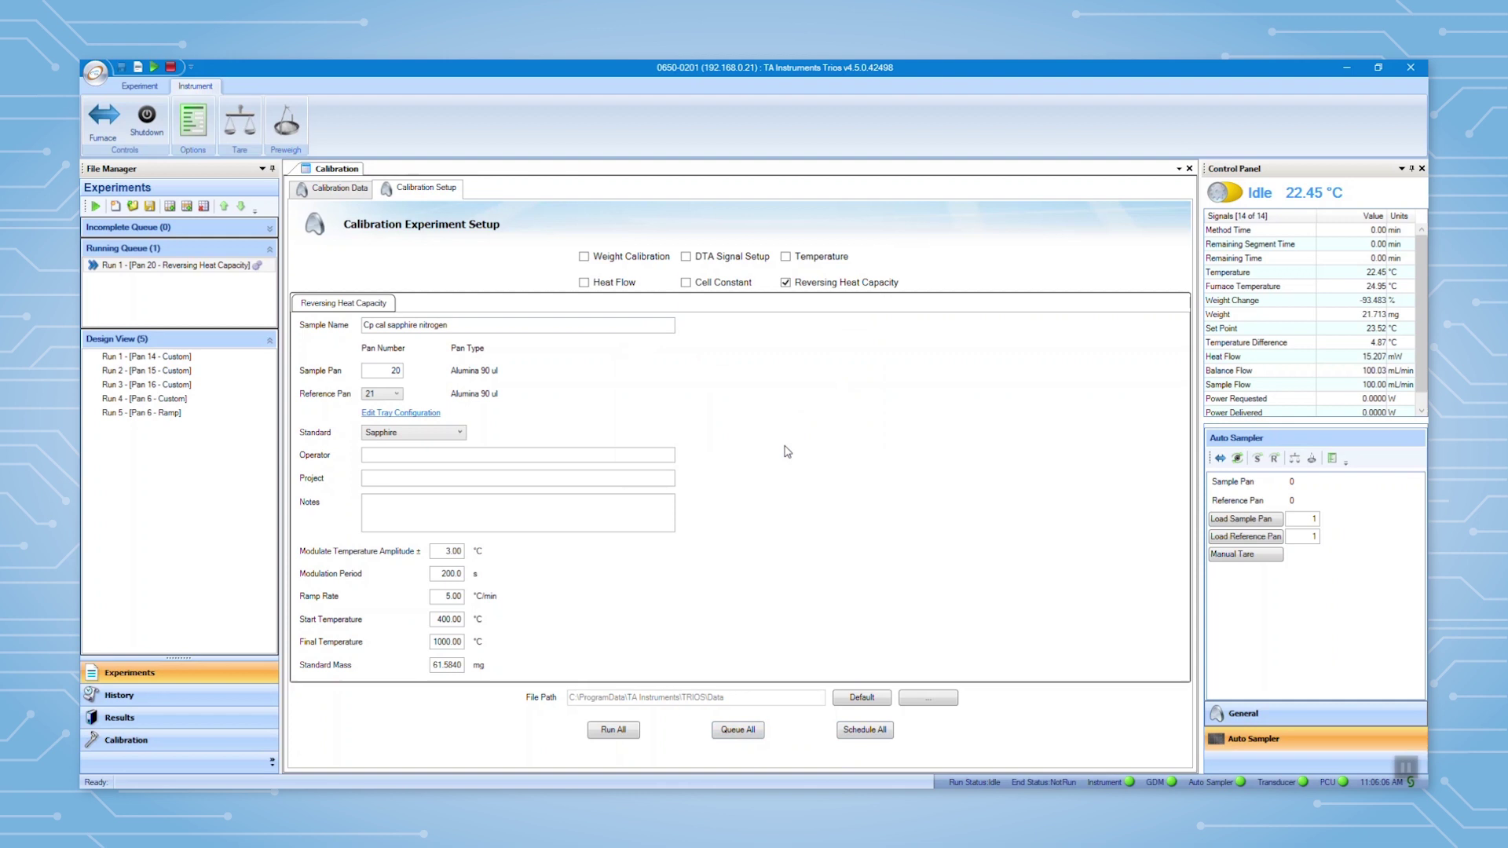
{"action": "left_click", "coordinate": [134, 265]}
{"action": "scroll", "coordinate": [507, 387], "scroll_direction": "down", "scroll_amount": 3}
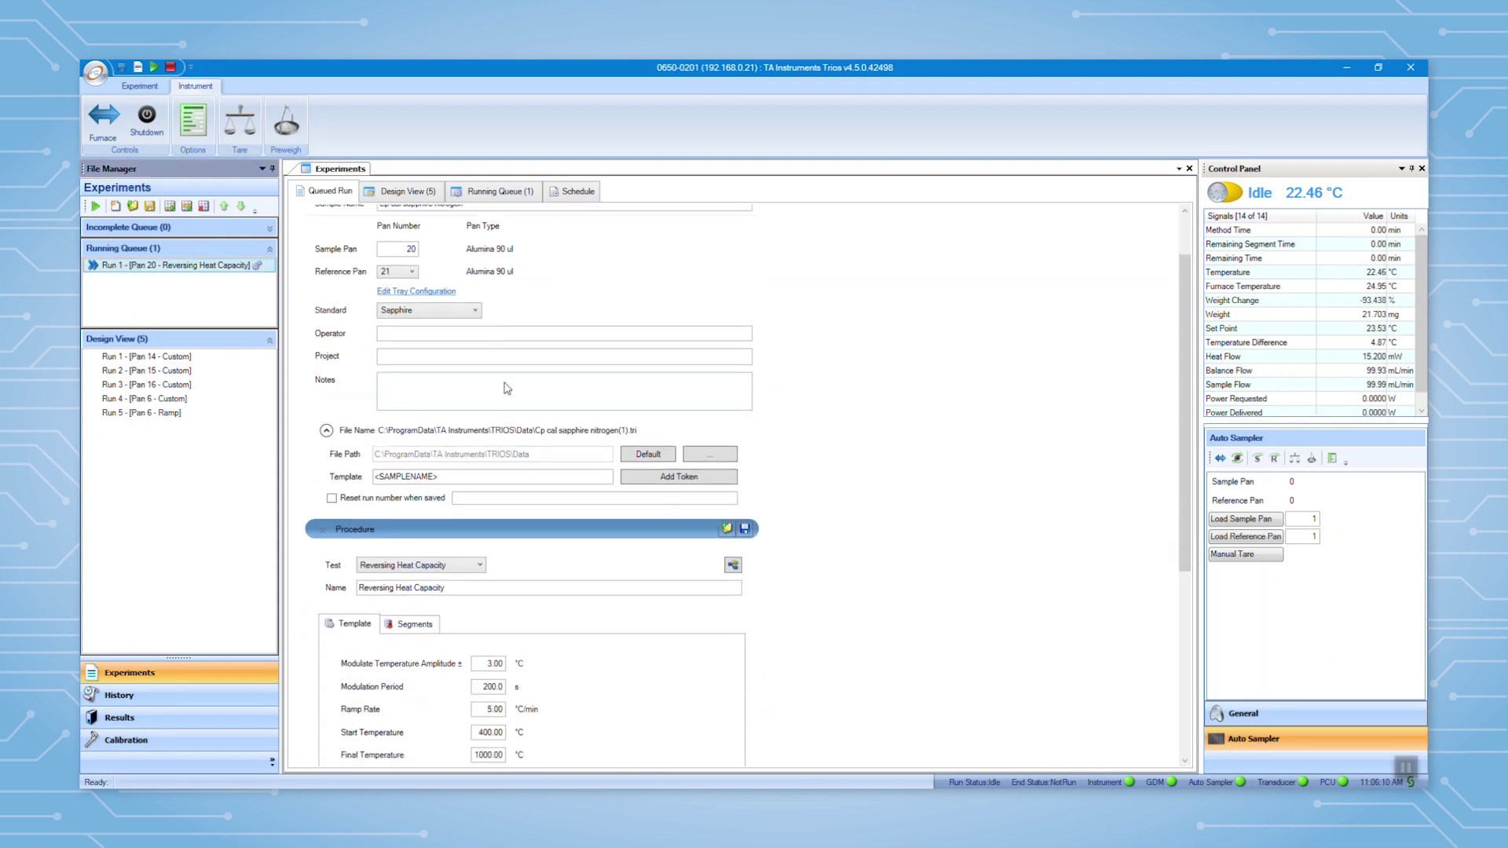
{"action": "scroll", "coordinate": [507, 387], "scroll_direction": "up", "scroll_amount": 2}
{"action": "left_click", "coordinate": [157, 88]}
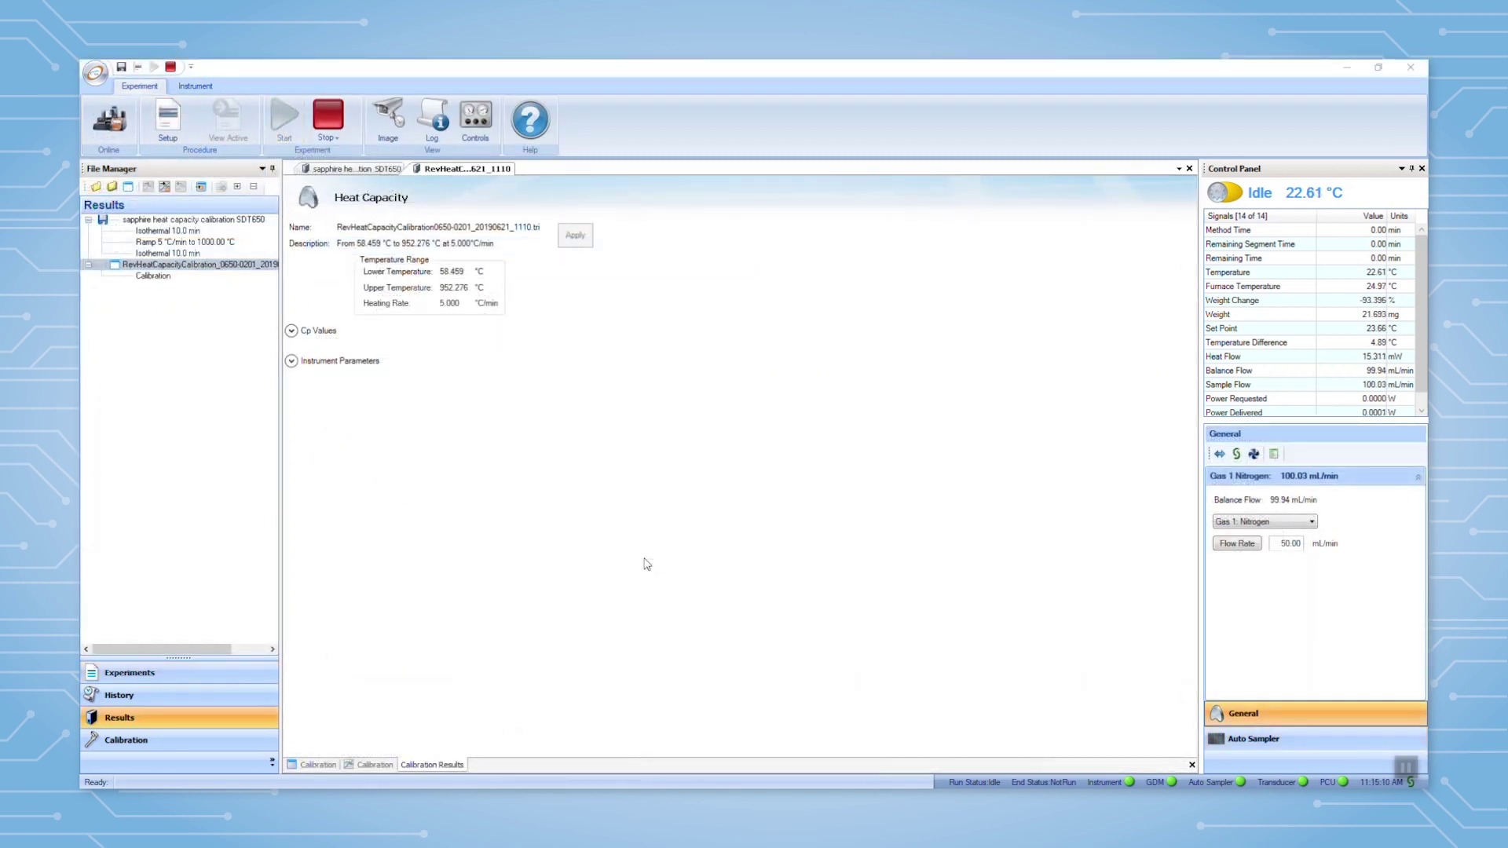
- Check the calibration graph in the results and generate a heat capacity calibration from the sapphire cal 09192018 file
{"action": "left_click", "coordinate": [147, 724]}
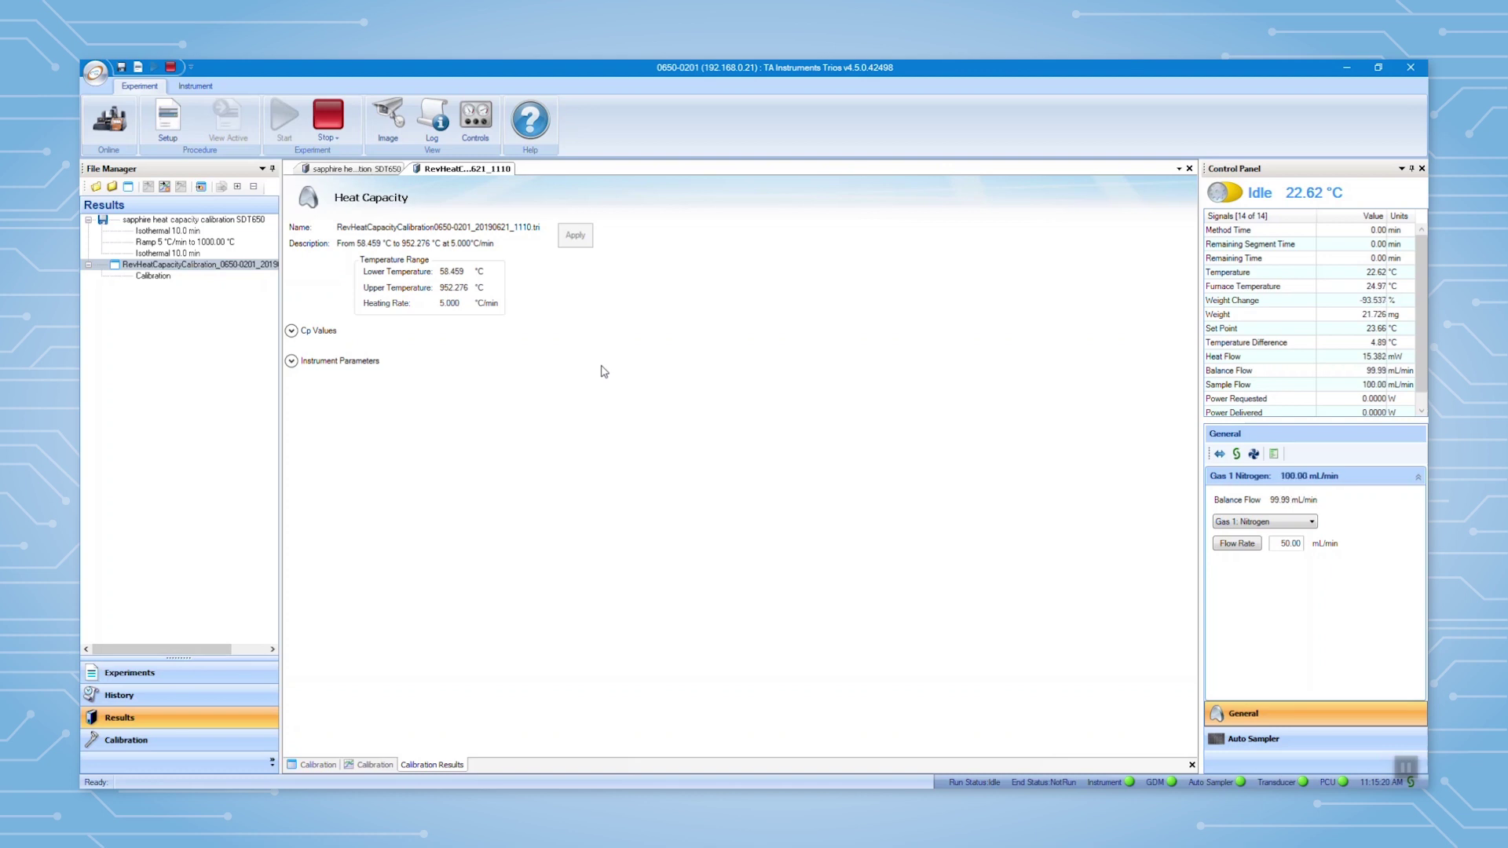
{"action": "left_click", "coordinate": [369, 765]}
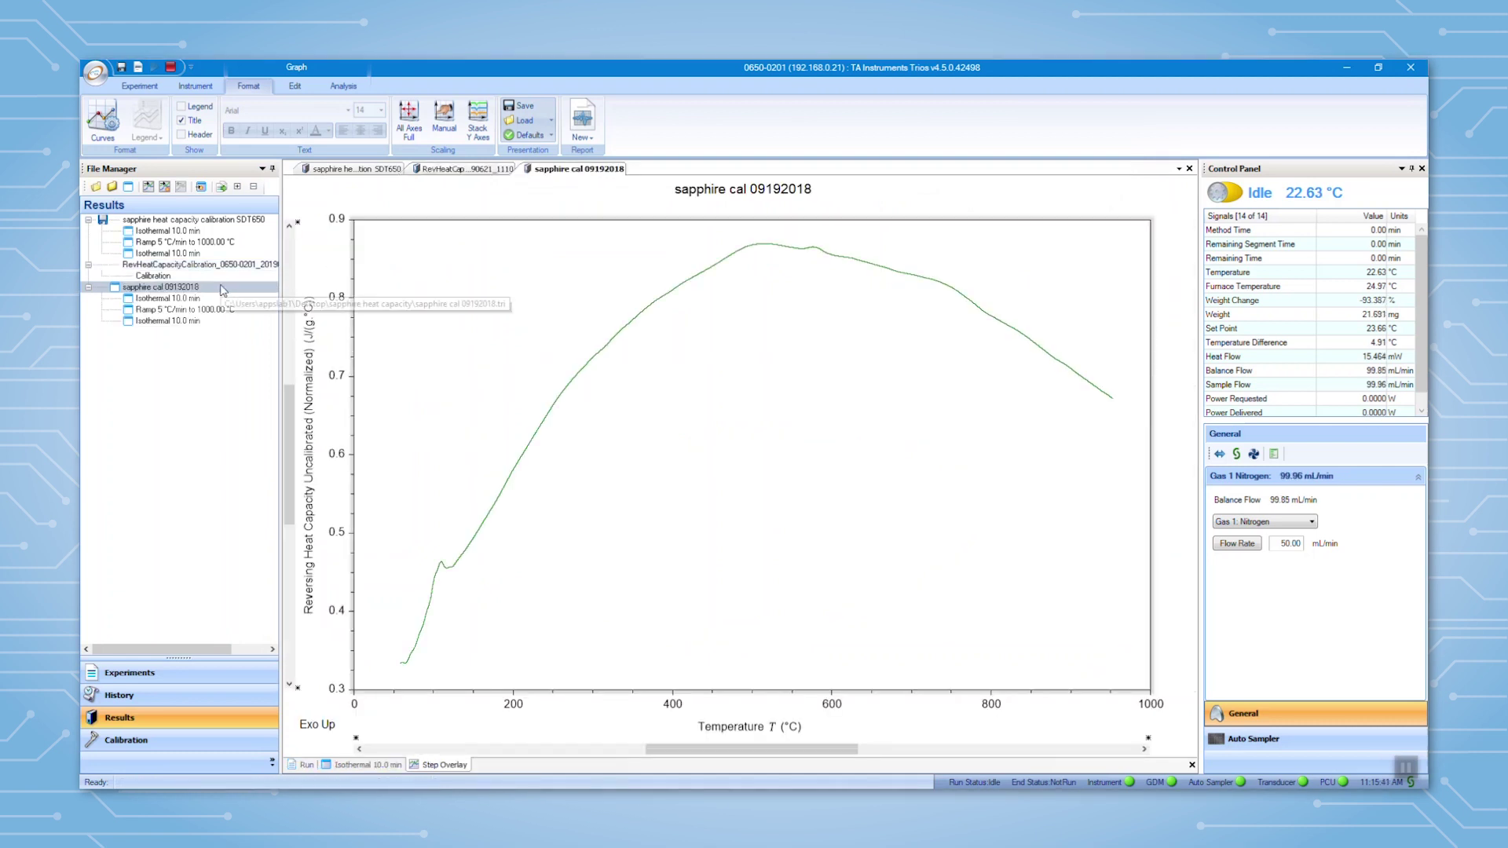
{"action": "right_click", "coordinate": [221, 287]}
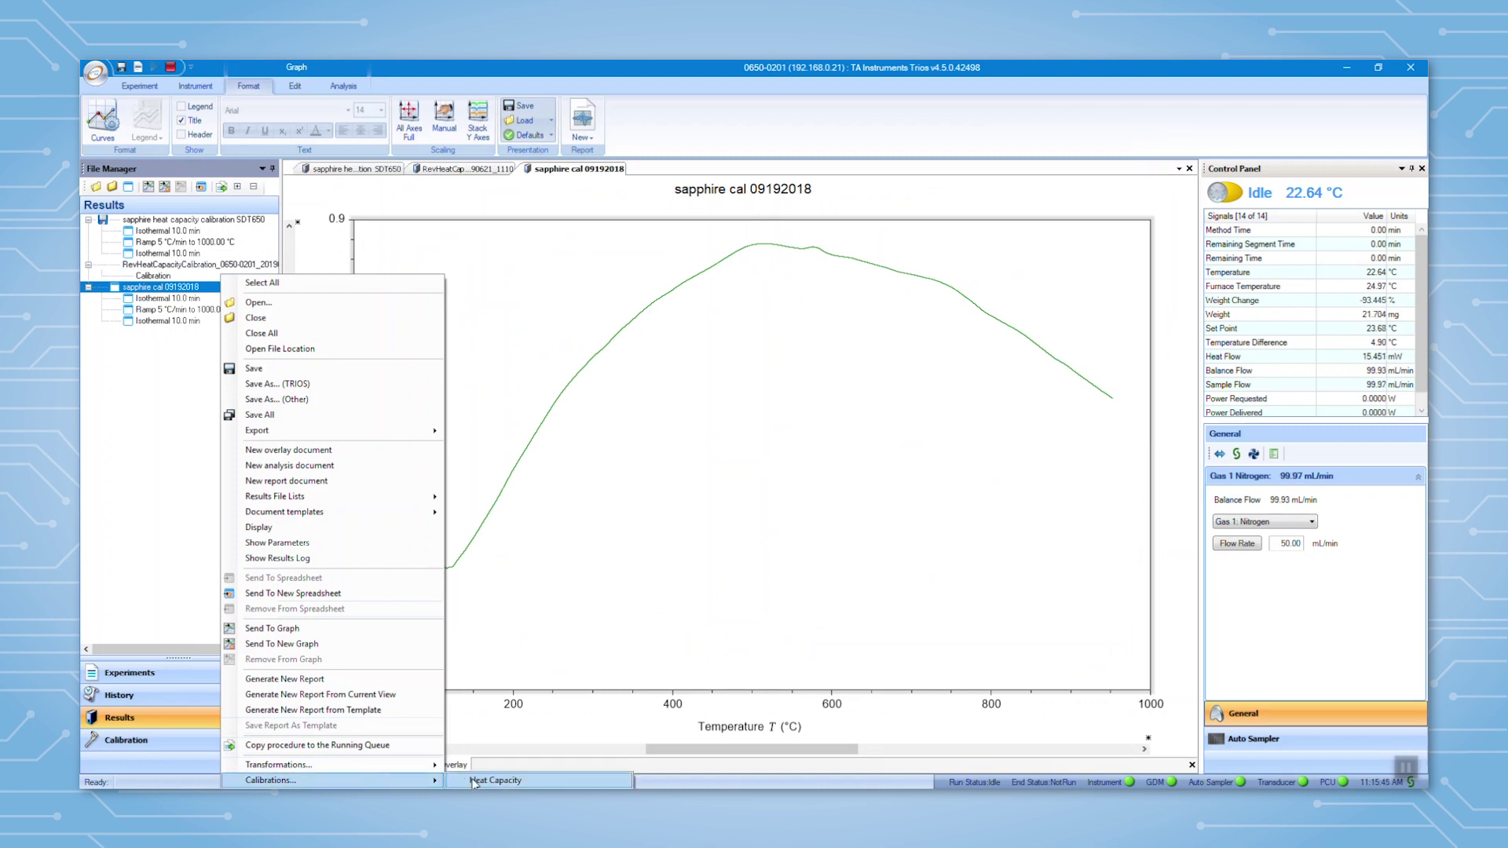
{"action": "left_click", "coordinate": [478, 777]}
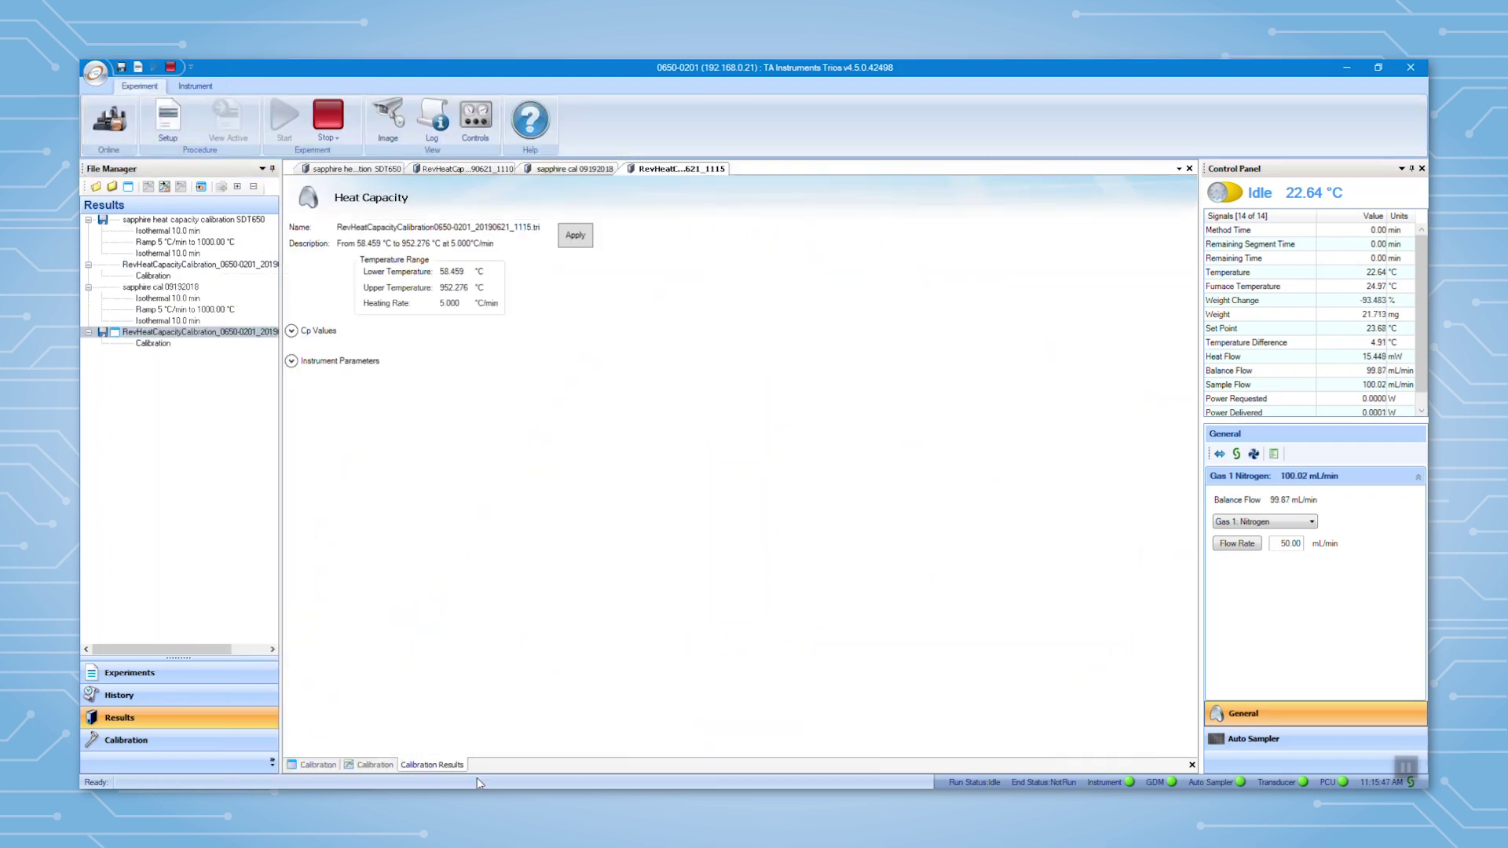
- Review the graph of the newly generated heat capacity calibration and apply the calibration to the instrument
{"action": "left_click", "coordinate": [357, 766]}
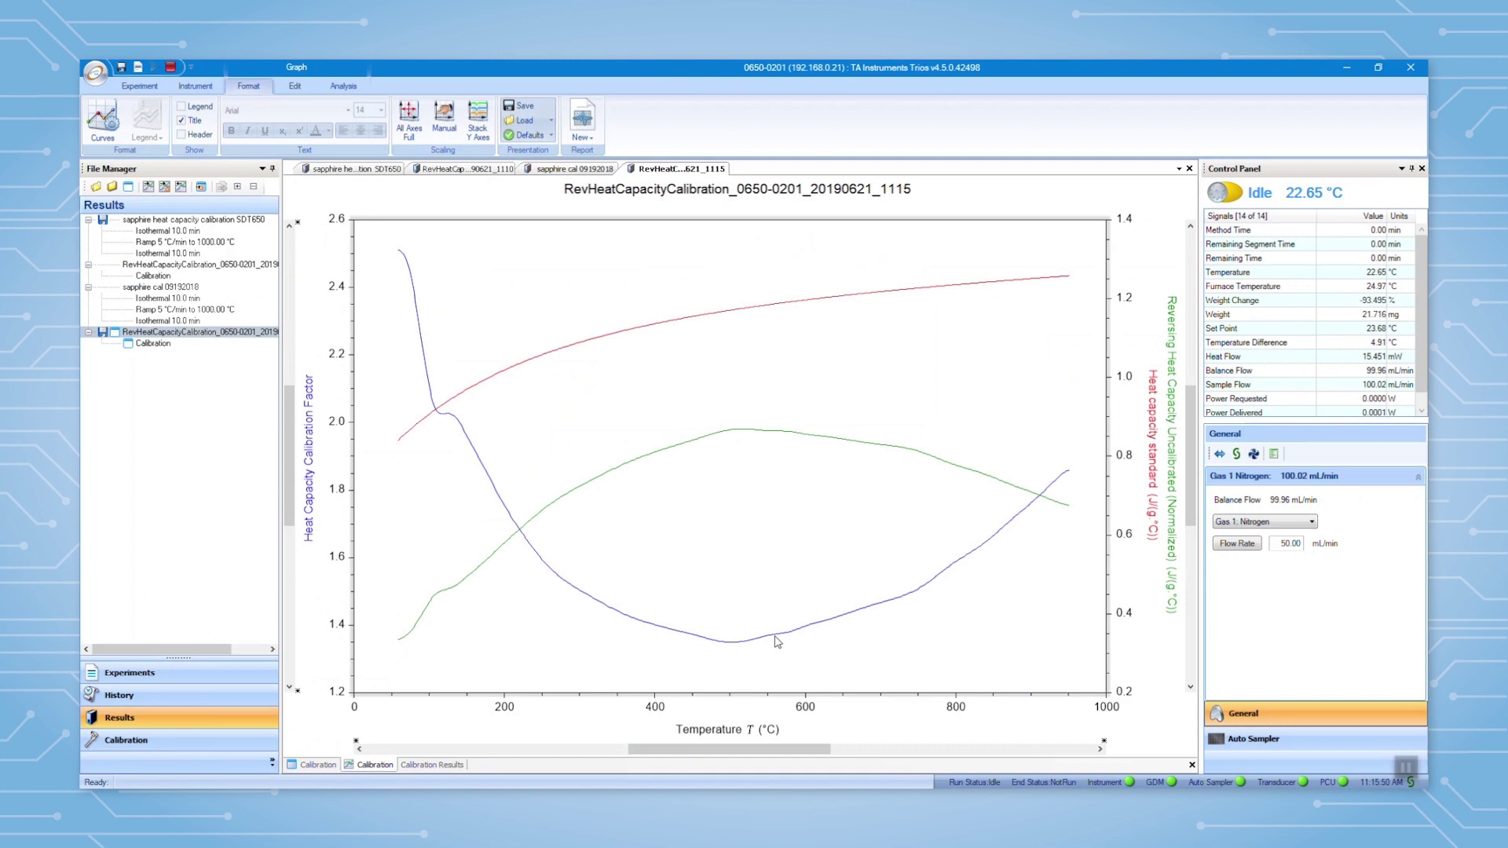
{"action": "left_click", "coordinate": [411, 765]}
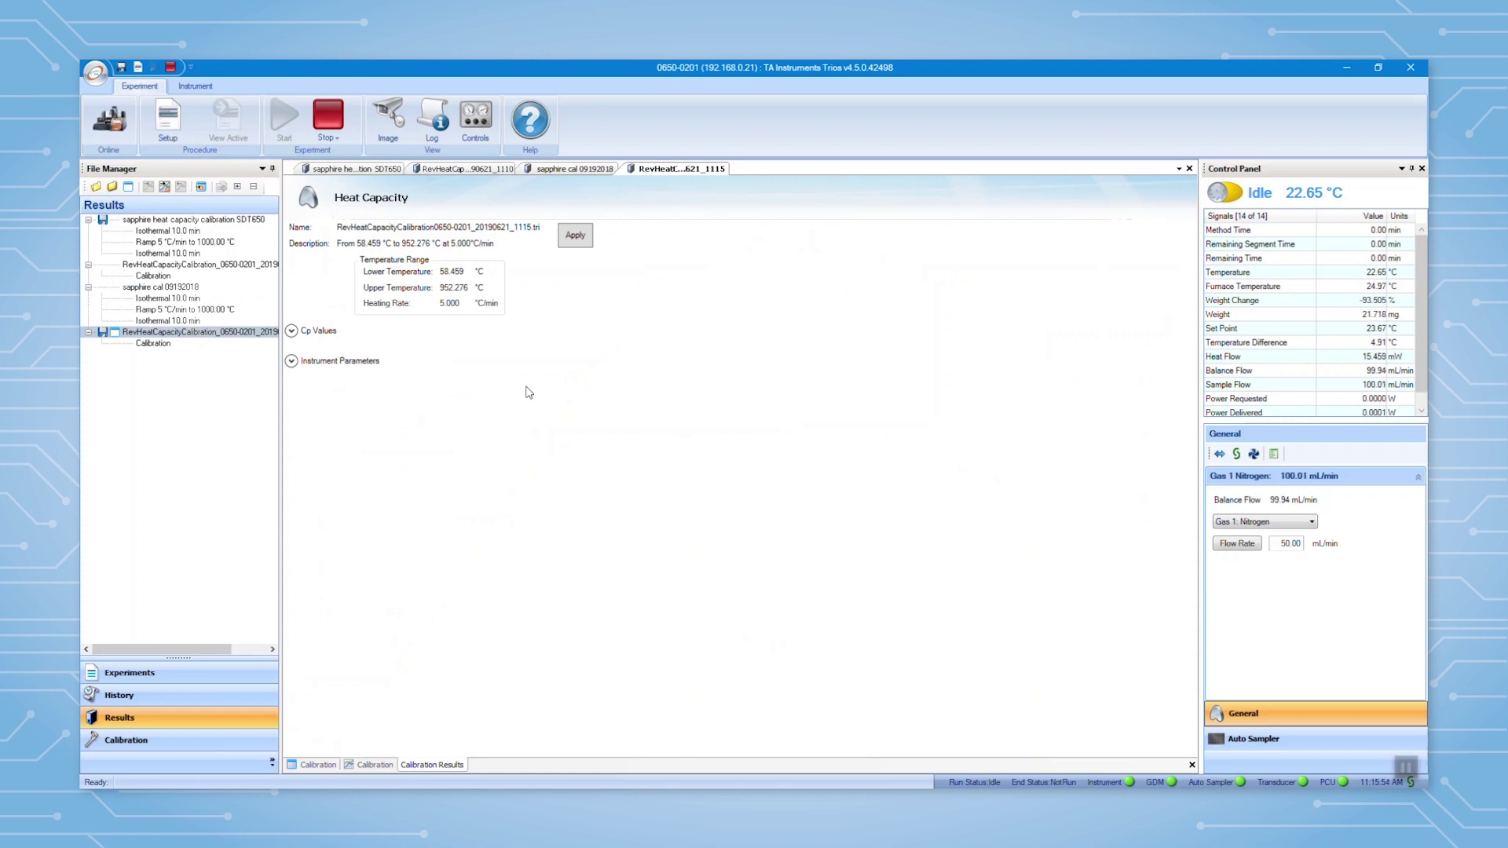
{"action": "left_click", "coordinate": [576, 240]}
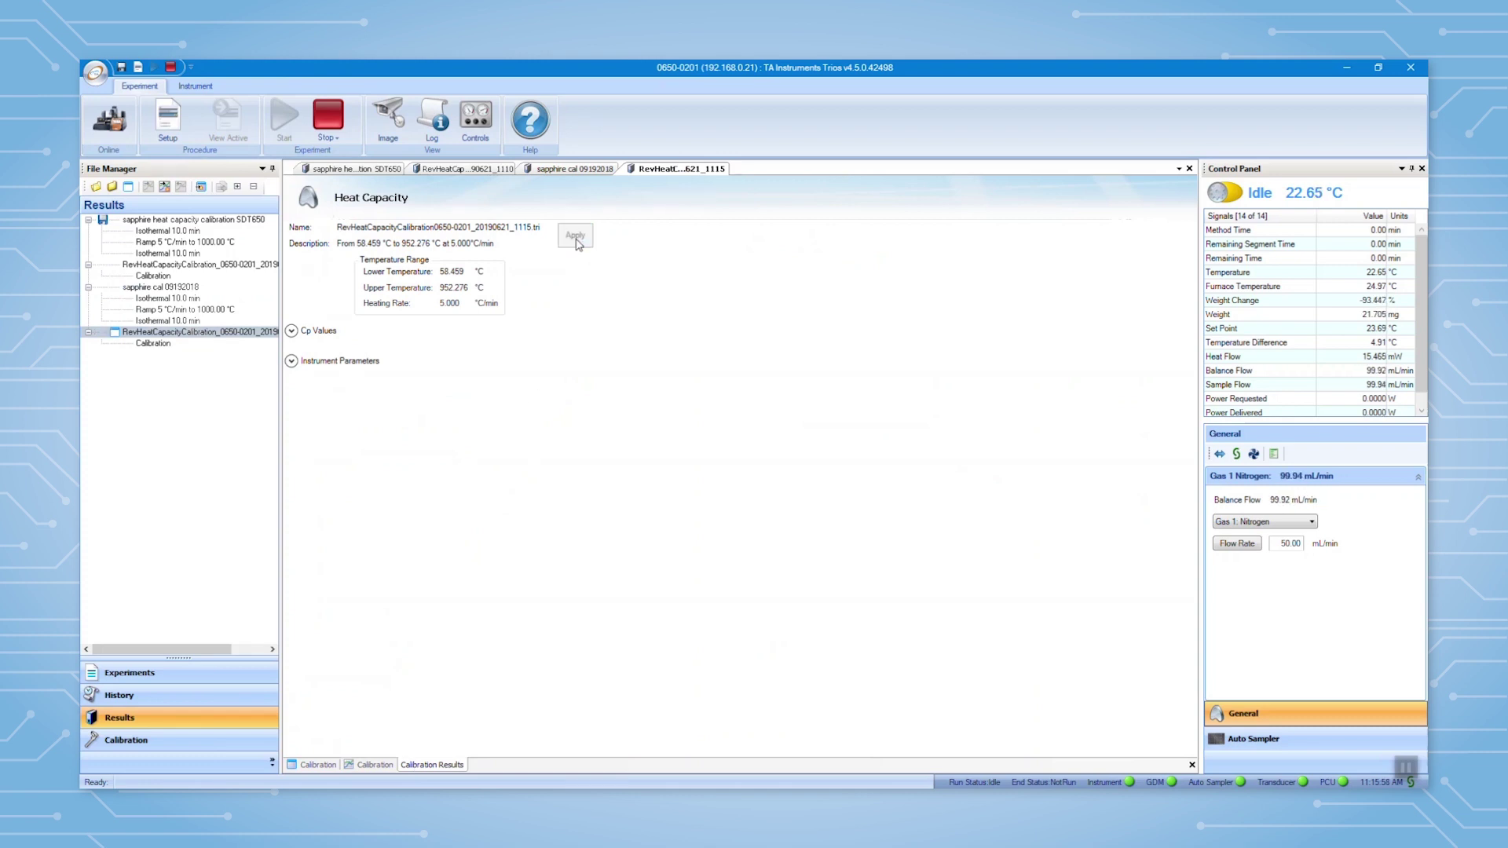
- Check the applied Rev Cp calibration in the instrument's calibration data
{"action": "left_click", "coordinate": [145, 741]}
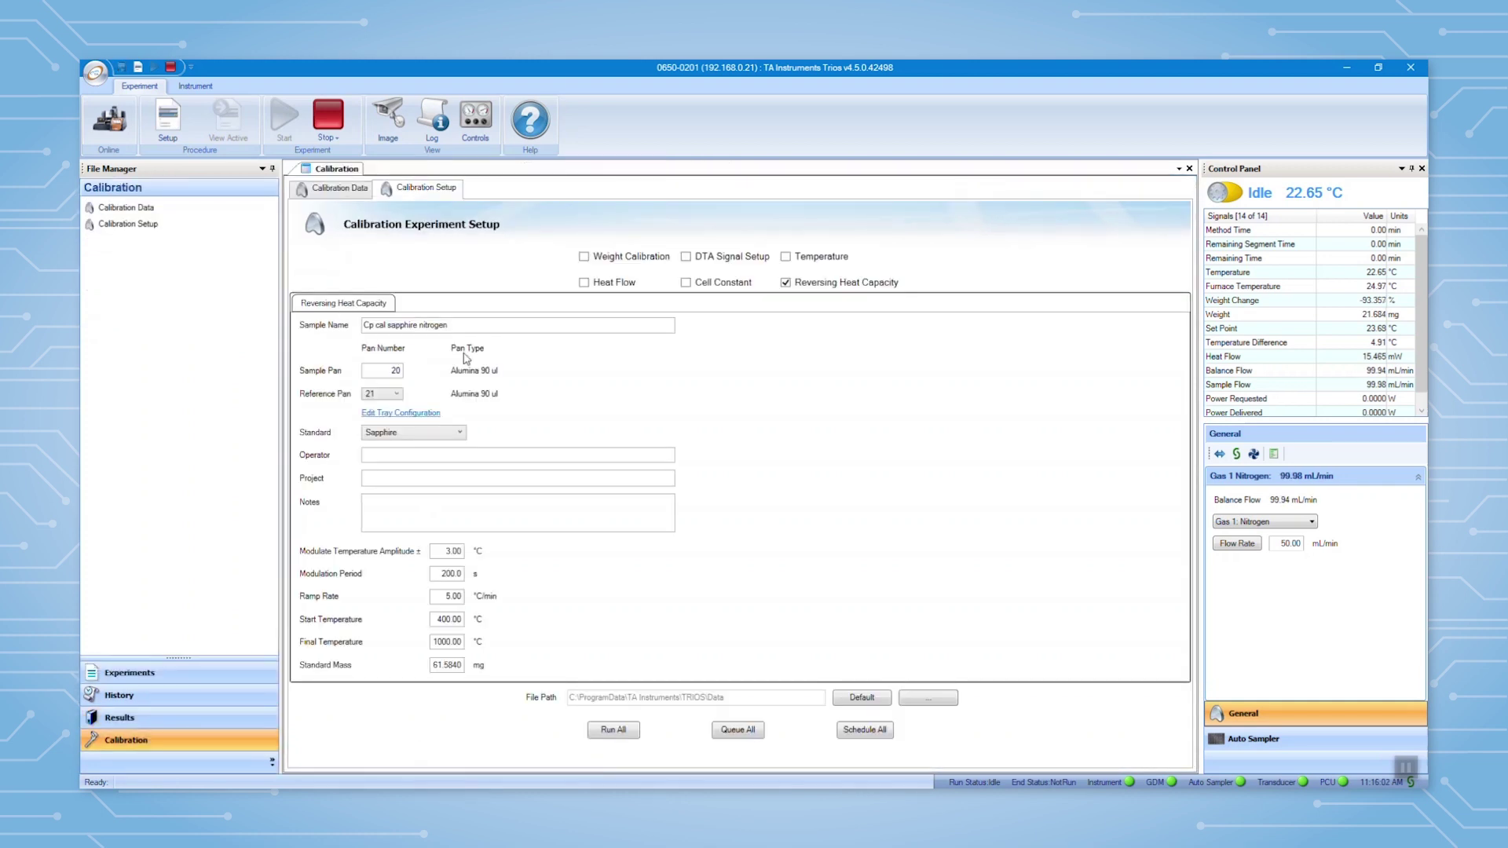
{"action": "left_click", "coordinate": [341, 190]}
{"action": "scroll", "coordinate": [550, 361], "scroll_direction": "down", "scroll_amount": 2}
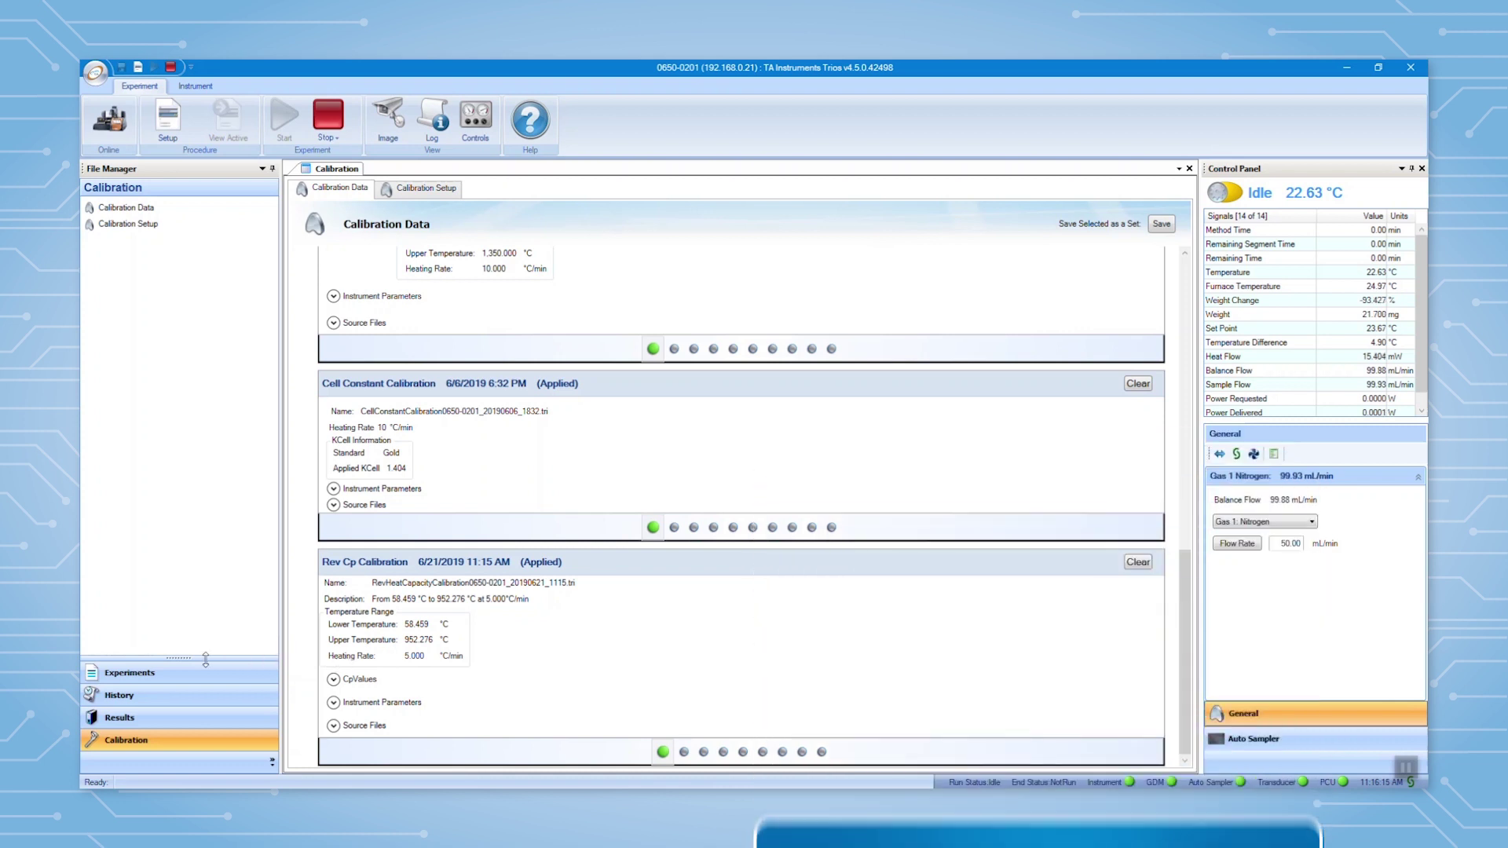
- Create a new run named "sapphire verification" in the running queue, using sample pan 20 and reference pan 21
{"action": "left_click", "coordinate": [129, 673]}
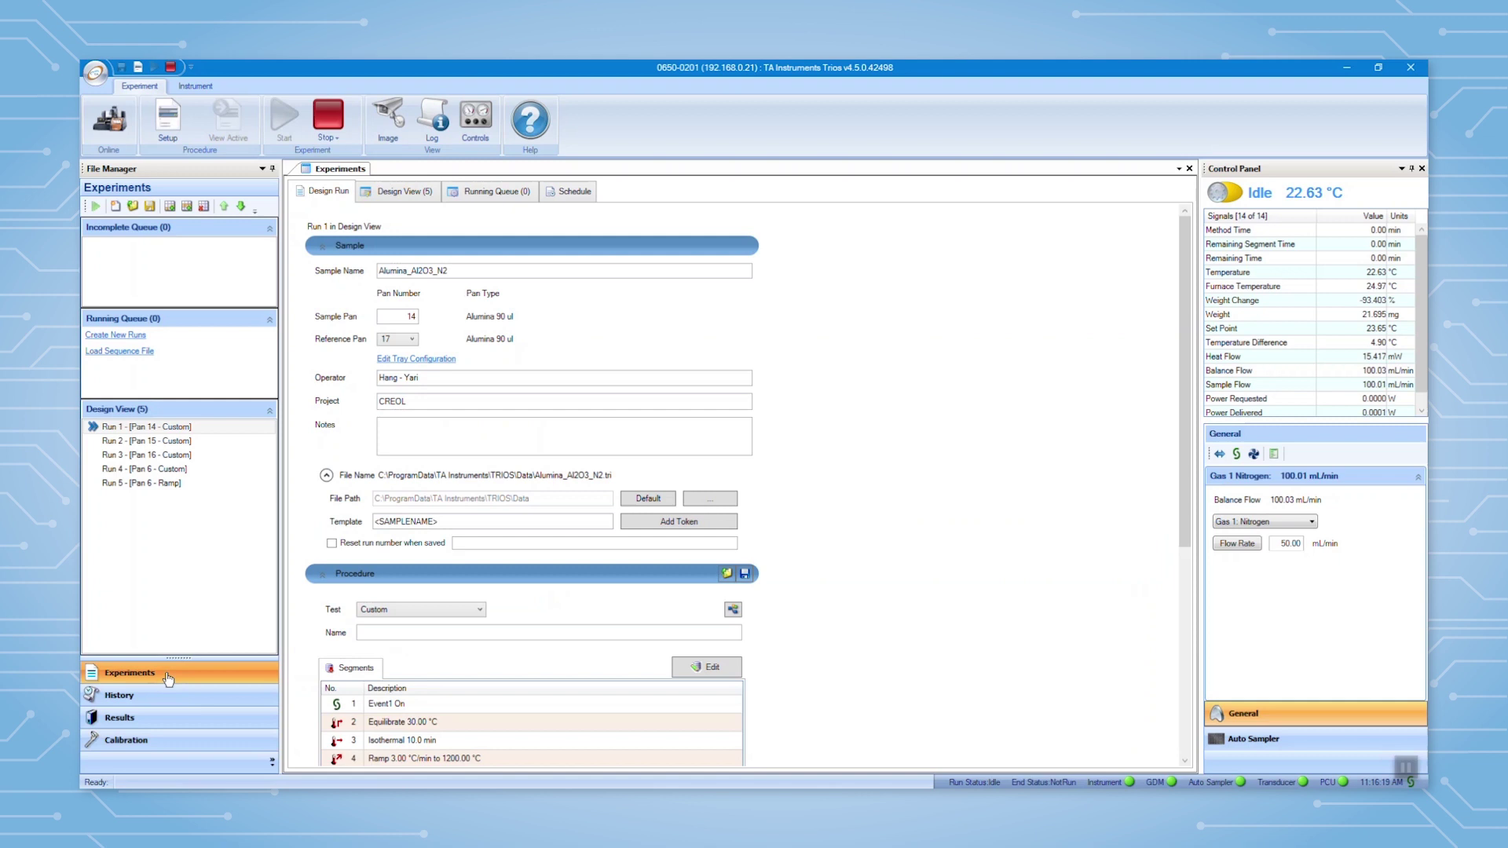
{"action": "left_click", "coordinate": [124, 336]}
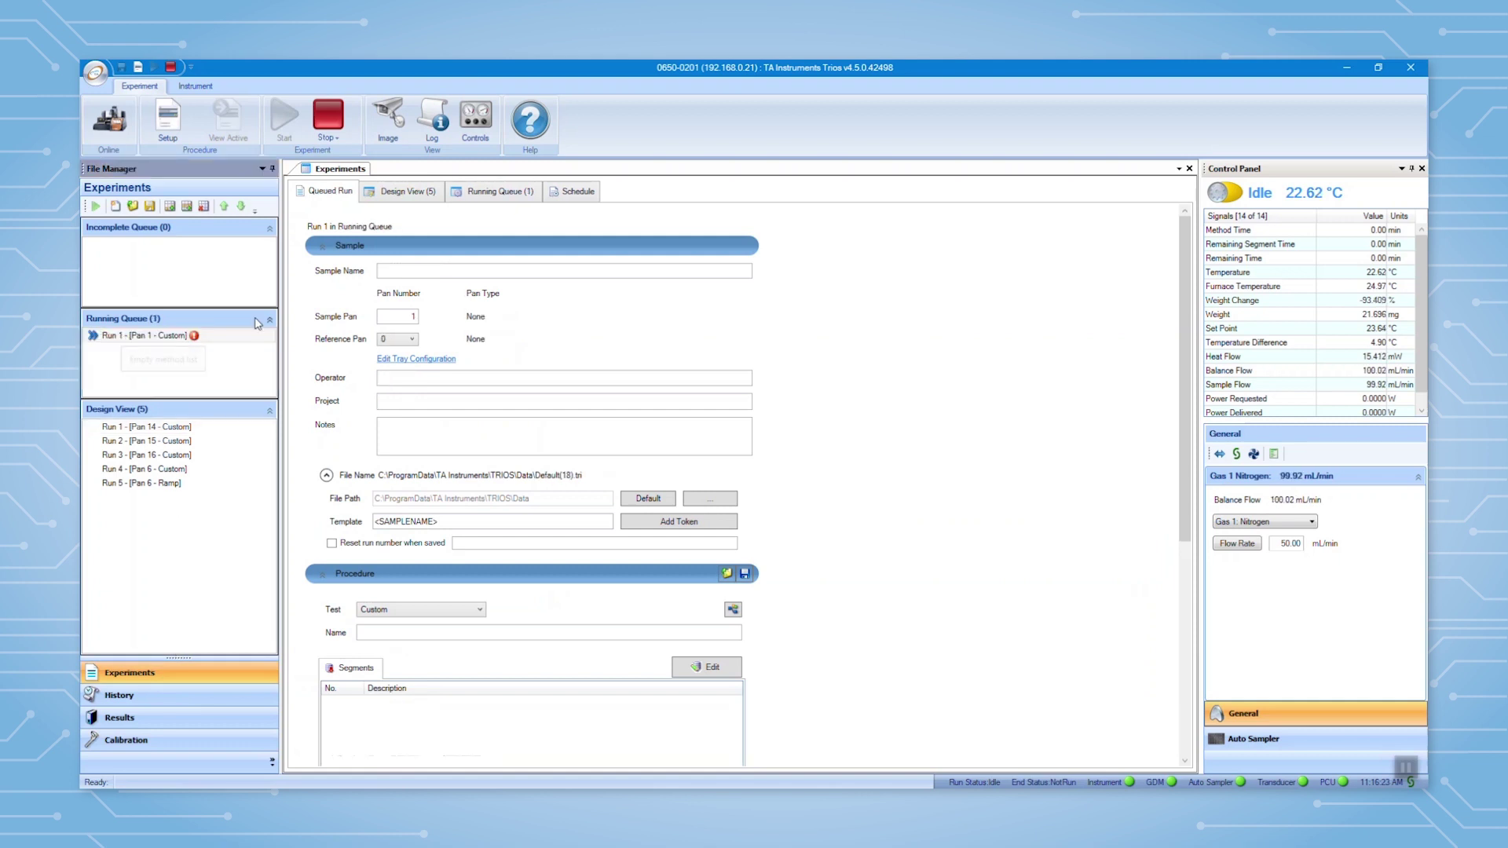
{"action": "left_click", "coordinate": [398, 271]}
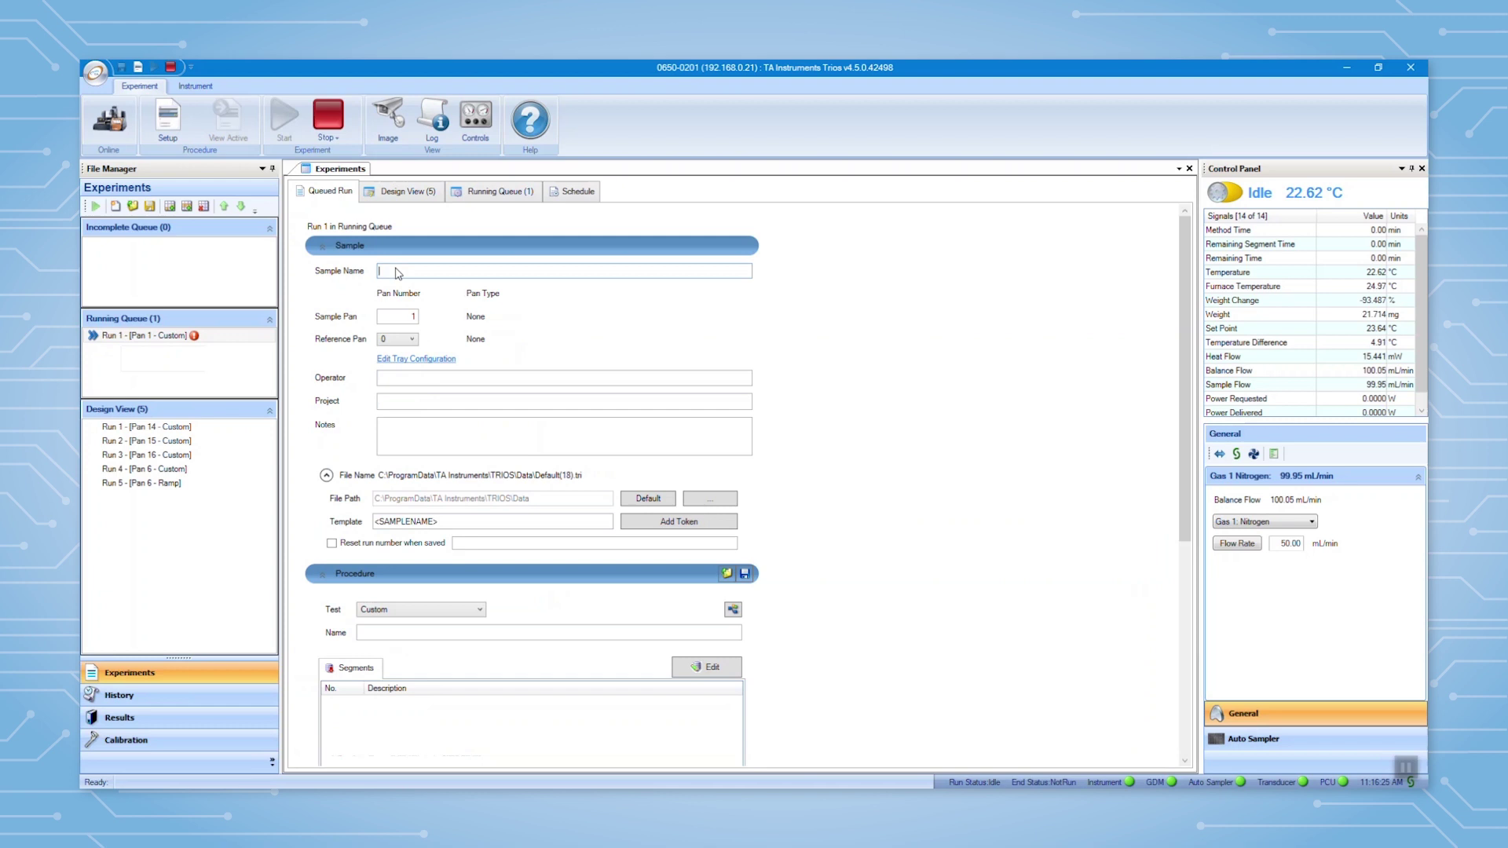
{"action": "type", "text": "sapphire verification"}
- Set the test type of the sapphire verification run's procedure to Modulated DSC
{"action": "scroll", "coordinate": [443, 486], "scroll_direction": "down", "scroll_amount": 3}
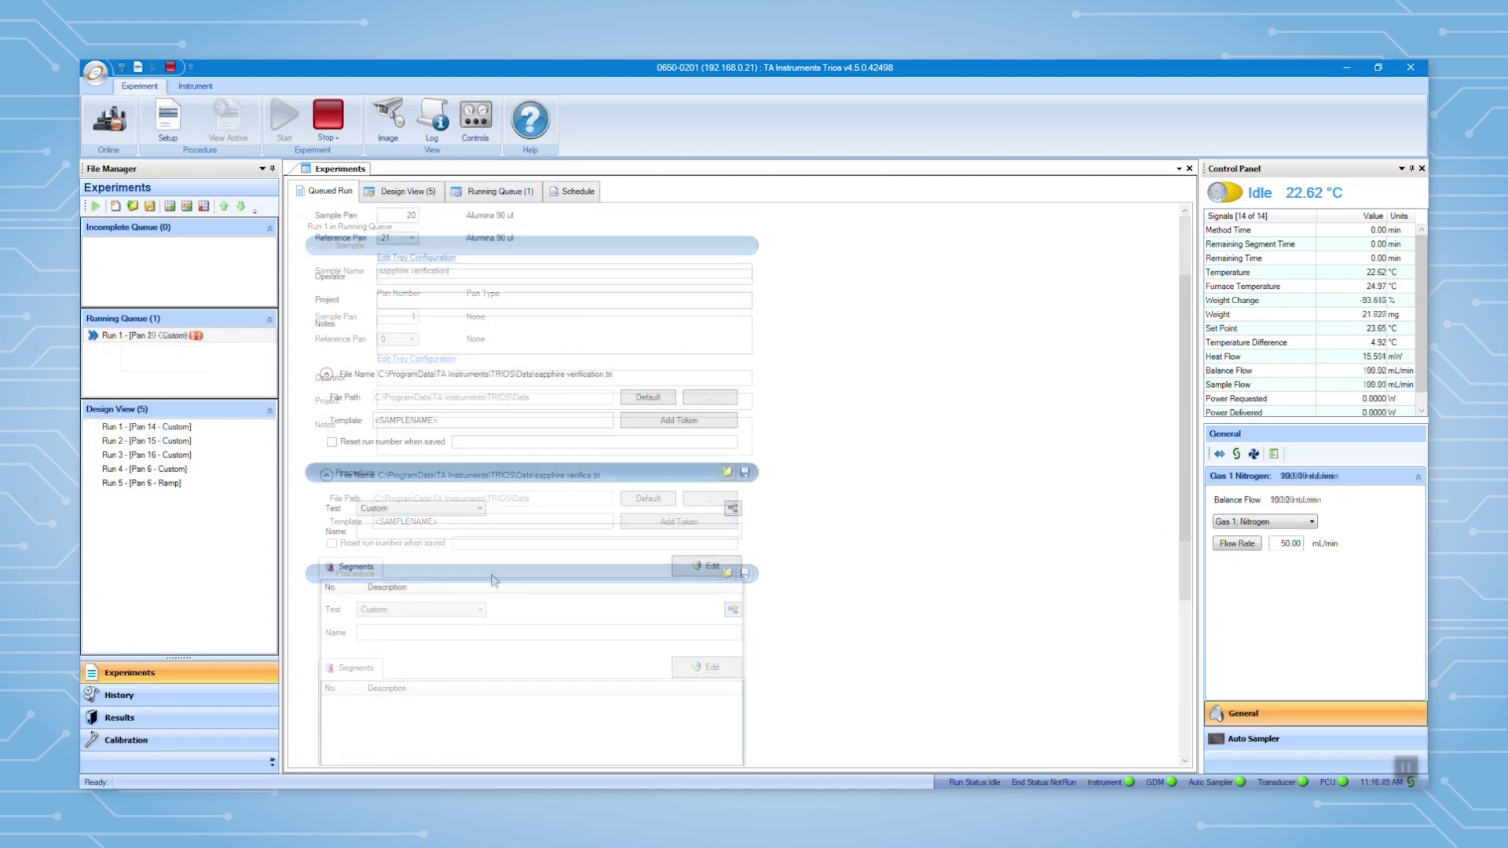
{"action": "left_click", "coordinate": [444, 476]}
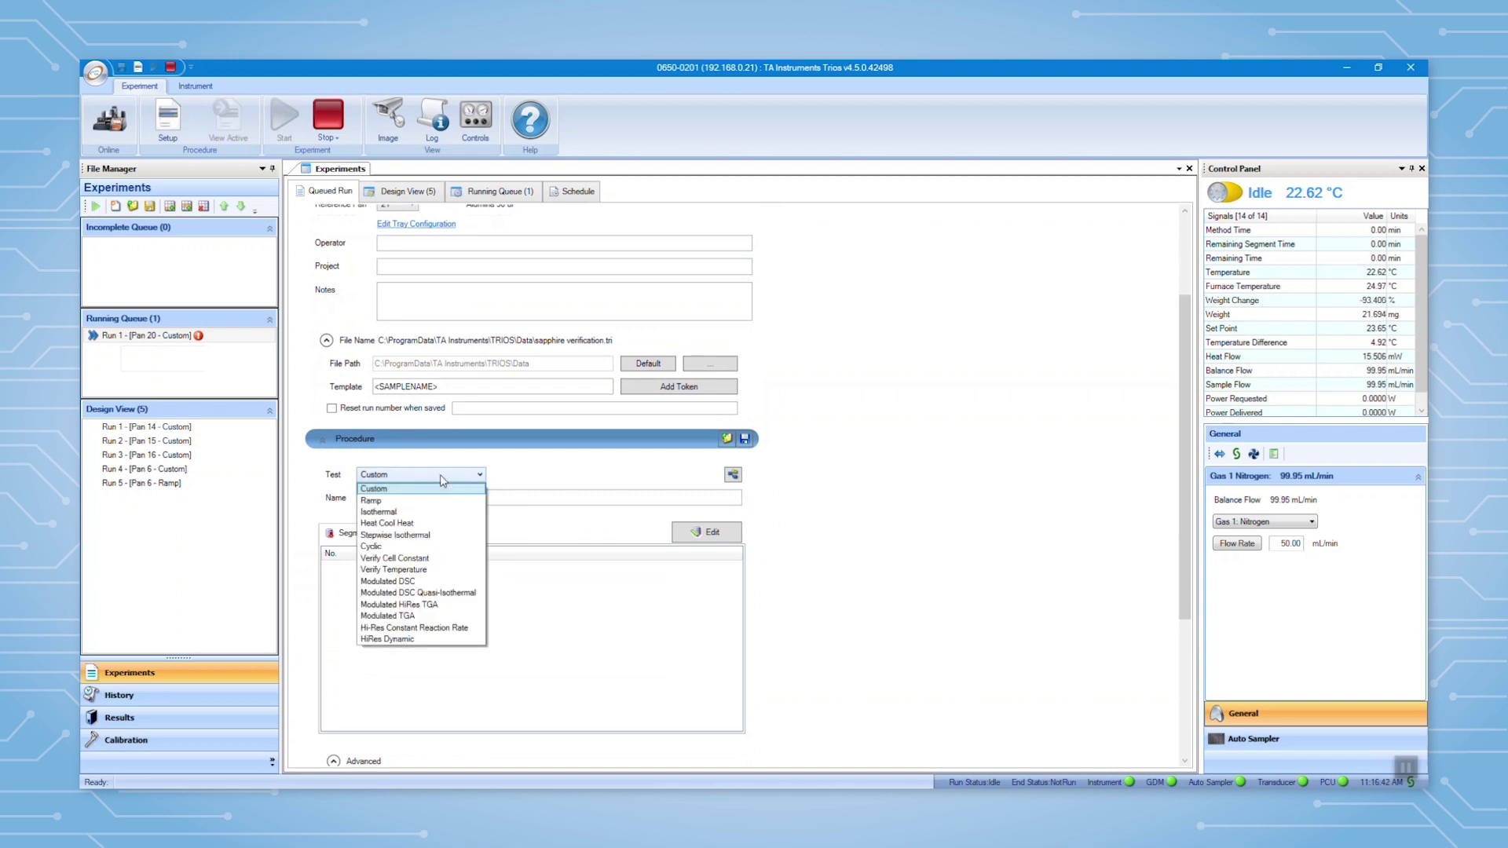
{"action": "left_click", "coordinate": [412, 582]}
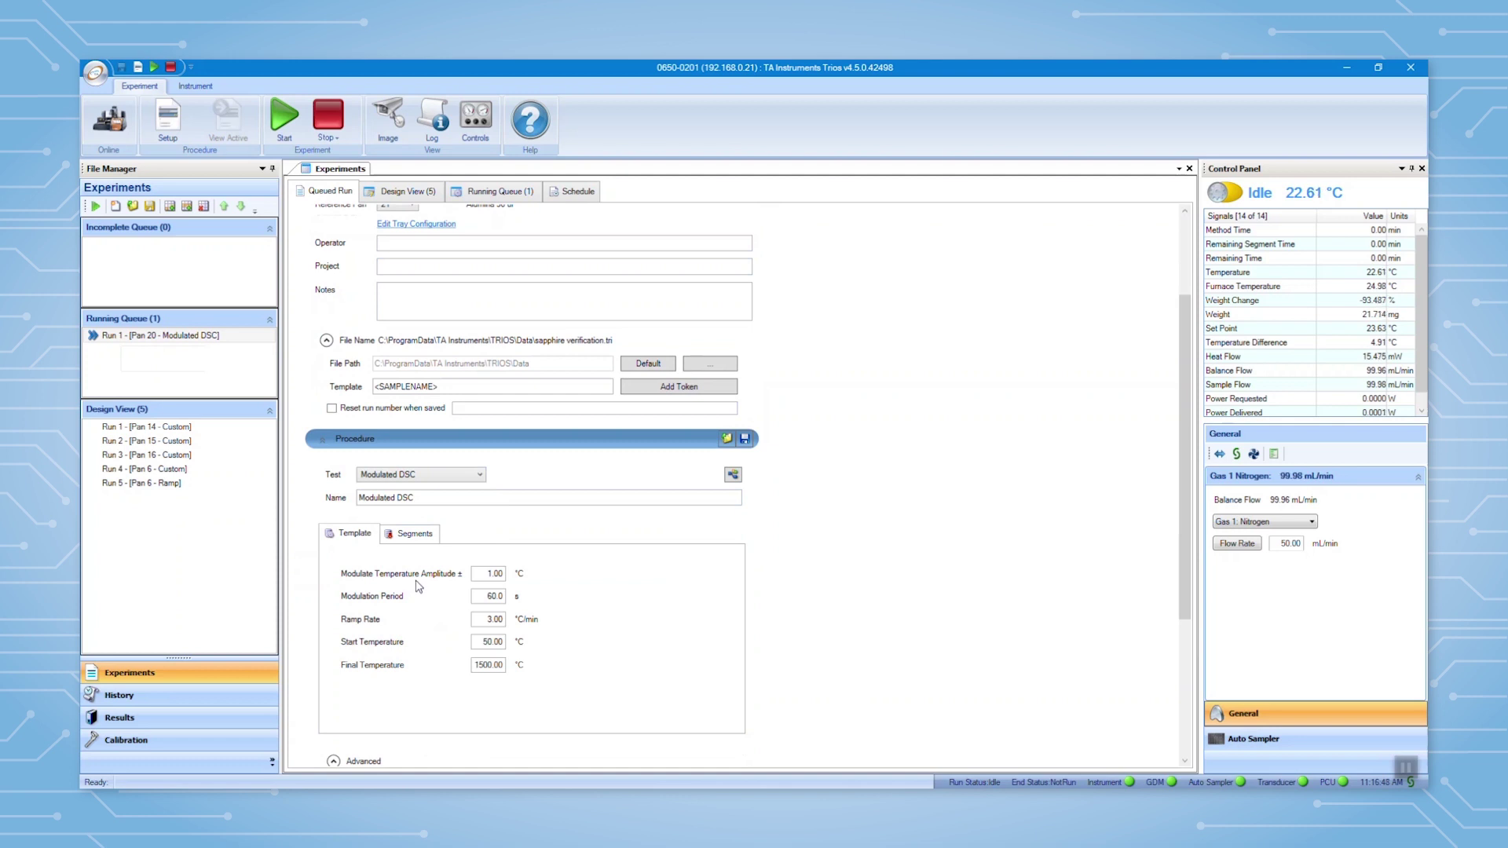
- Set the Modulated DSC amplitude to 3 °C, period to 200 s, ramp rate to 5 °C/min, and temperature range from 300 to 1000 °C
{"action": "left_click_drag", "start_coordinate": [481, 575], "coordinate": [513, 580]}
{"action": "type", "text": "3"}
{"action": "type", "text": "200"}
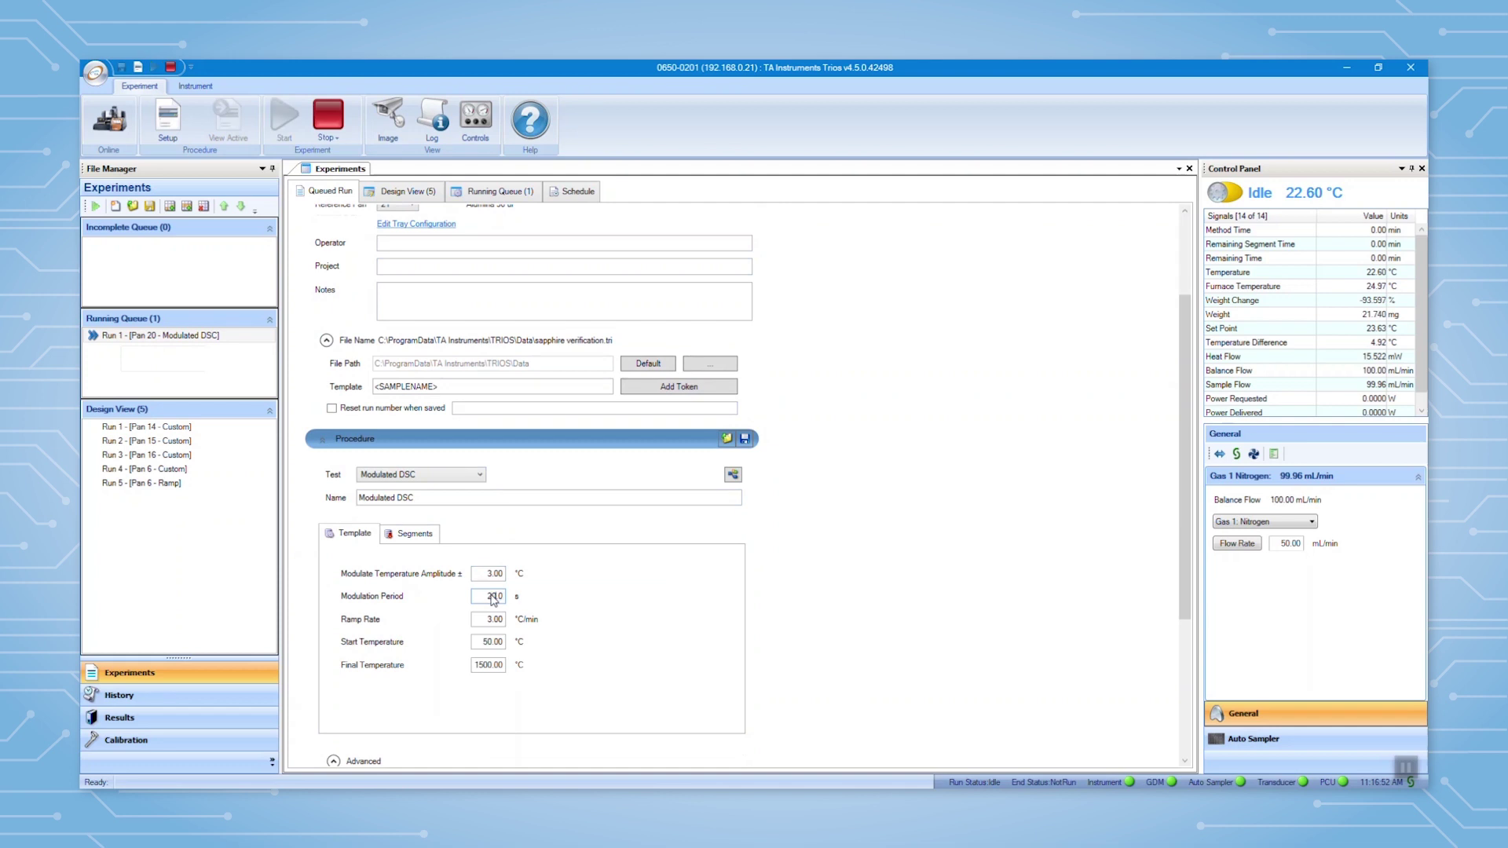
{"action": "double_click", "coordinate": [495, 620]}
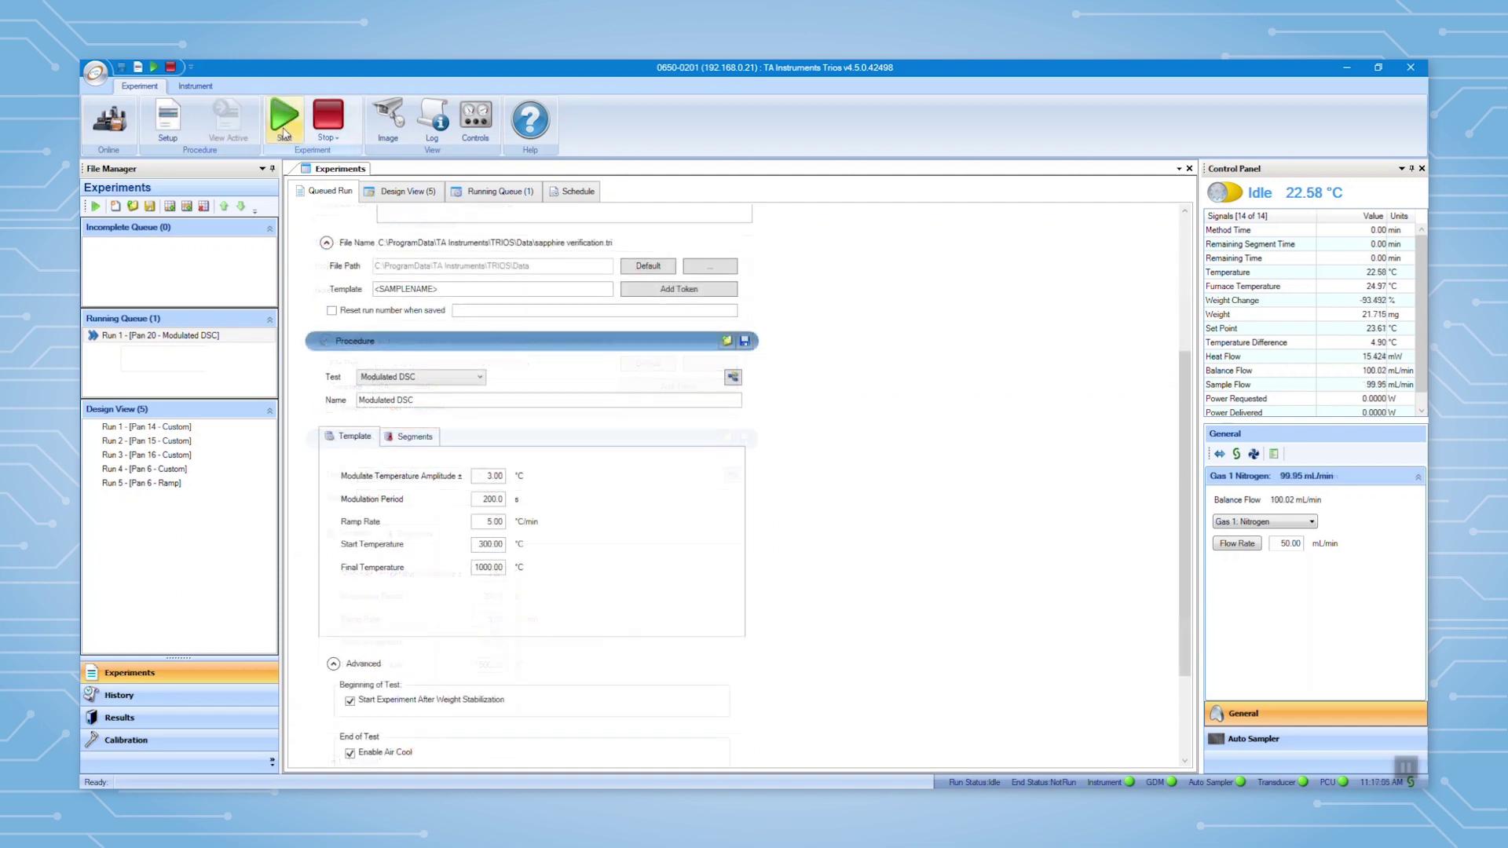
- Start the queued Modulated DSC sapphire verification run
{"action": "left_click", "coordinate": [283, 132]}
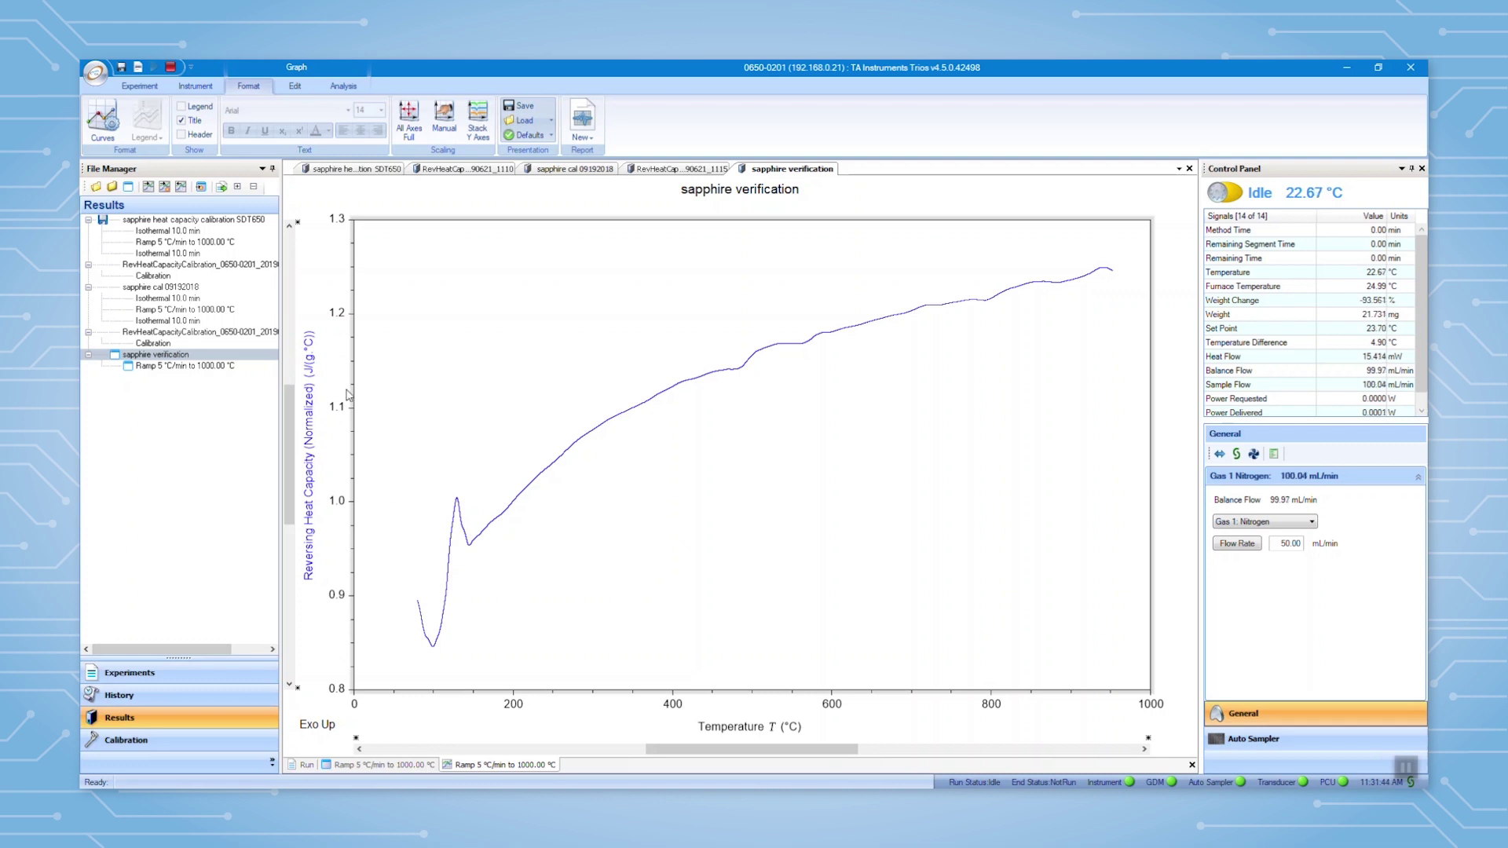
- Overlay the first RevHeatCapacityCalibration result on the sapphire verification graph and add Heat capacity standard (J/(g·°C)) from the extended variable list to Y1
{"action": "left_click_drag", "start_coordinate": [235, 267], "coordinate": [508, 312]}
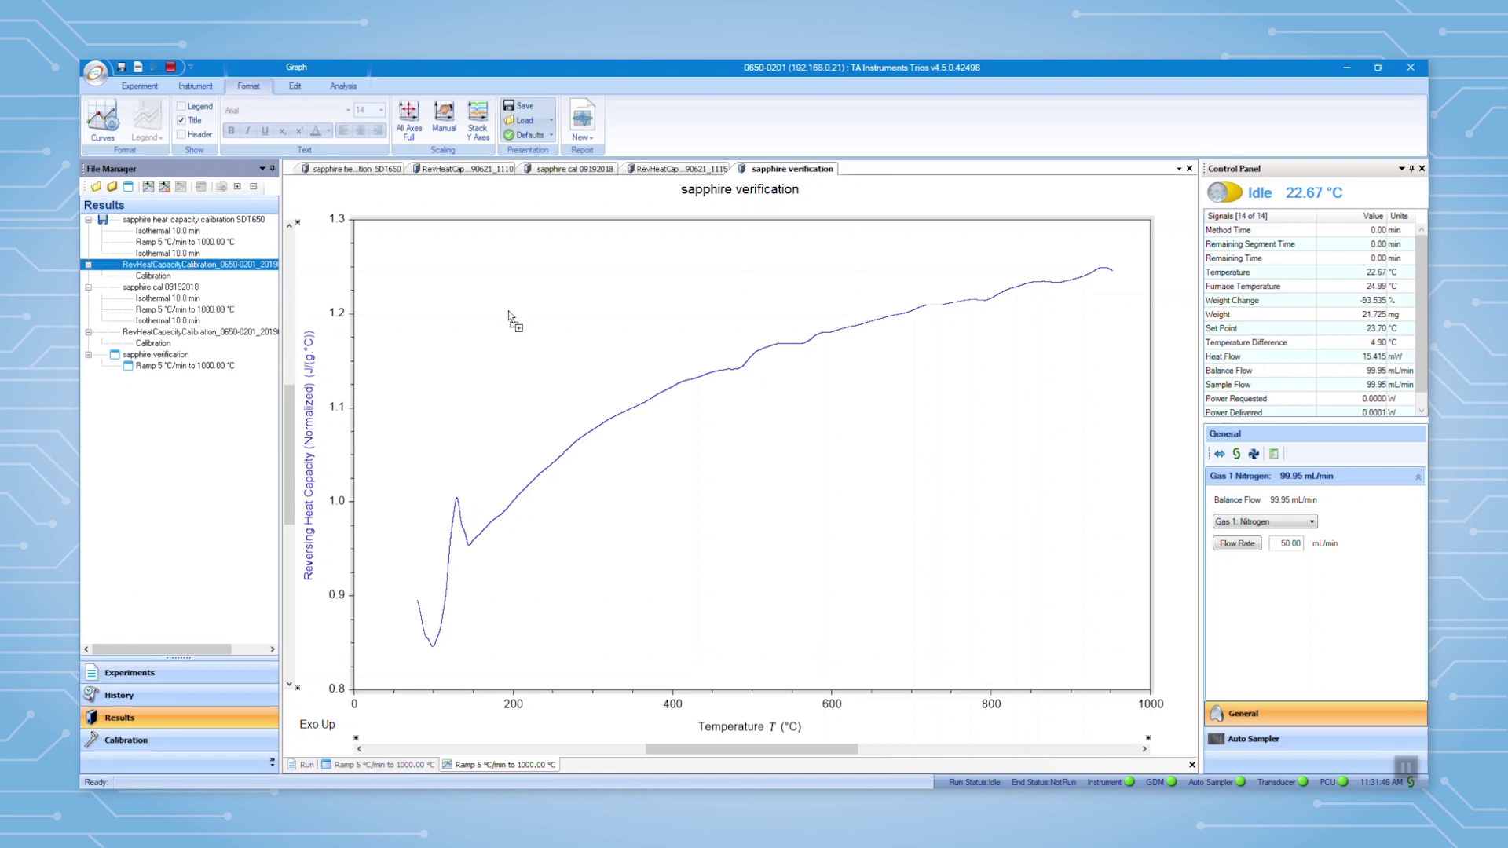
{"action": "left_click_drag", "start_coordinate": [509, 318], "coordinate": [511, 317]}
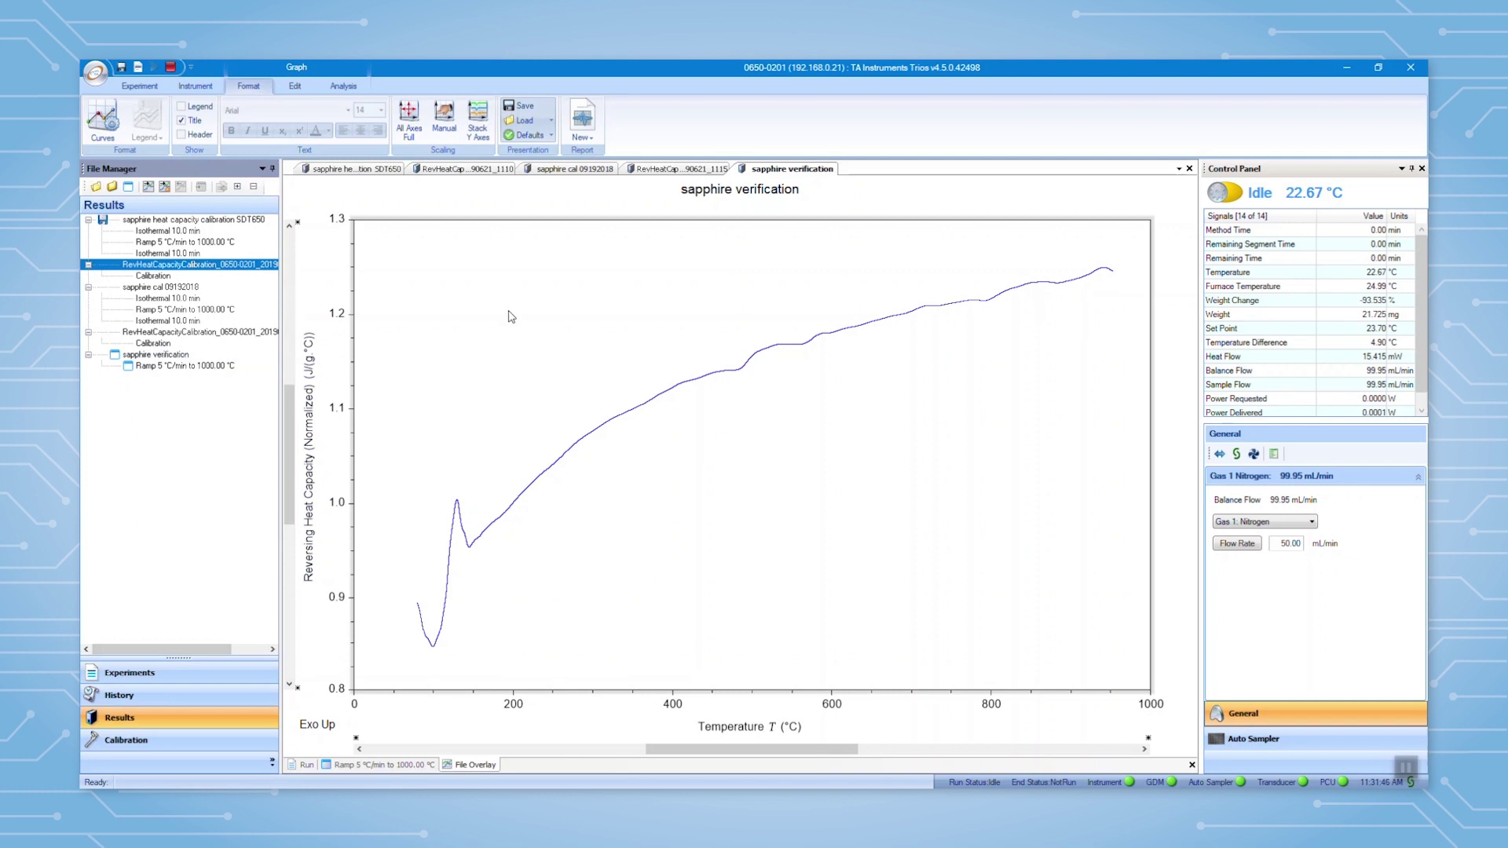
{"action": "right_click", "coordinate": [511, 316]}
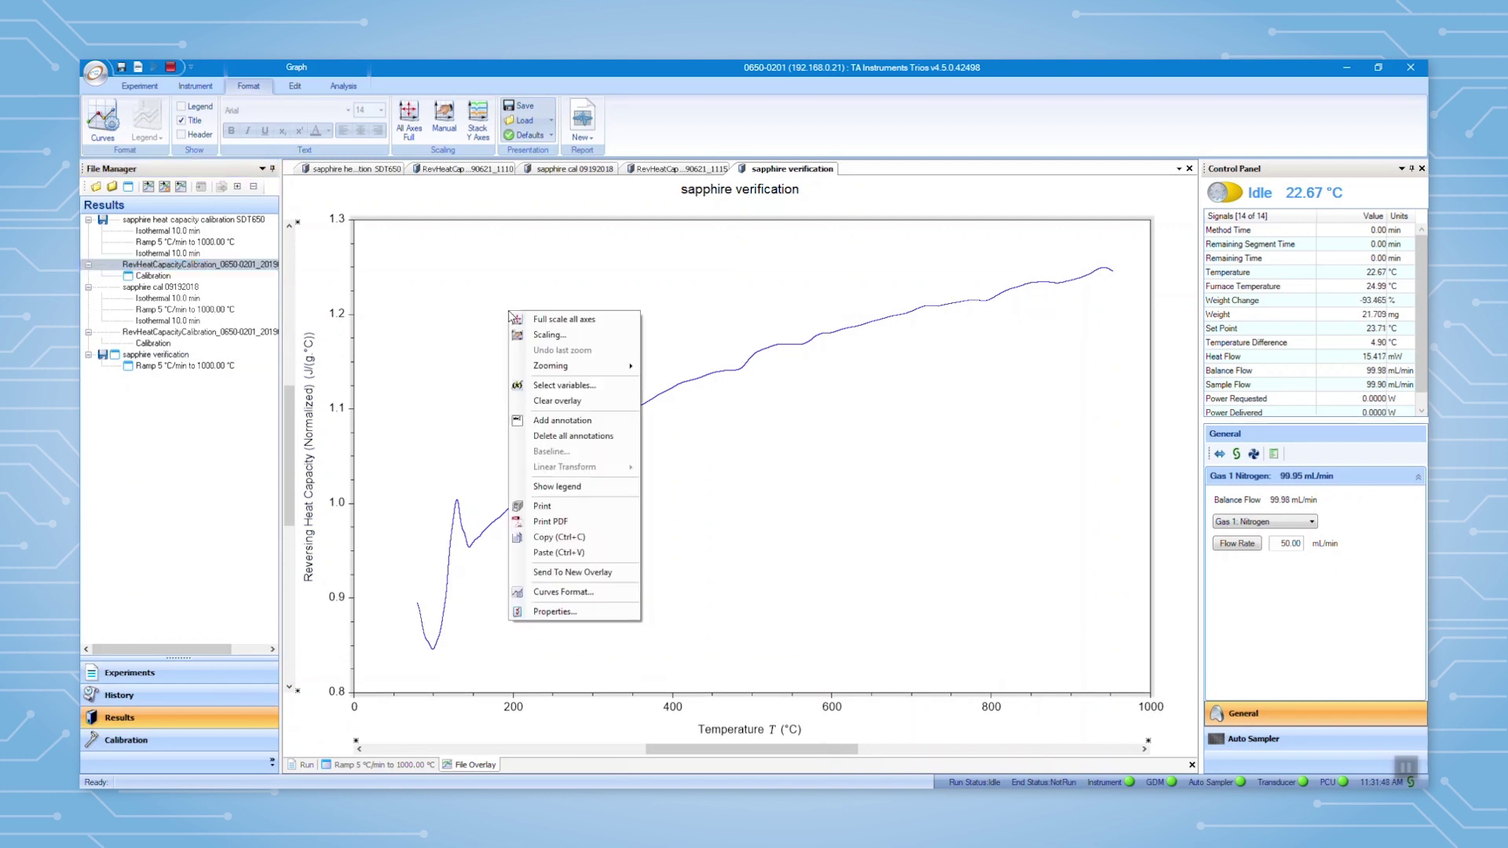
{"action": "left_click", "coordinate": [585, 384]}
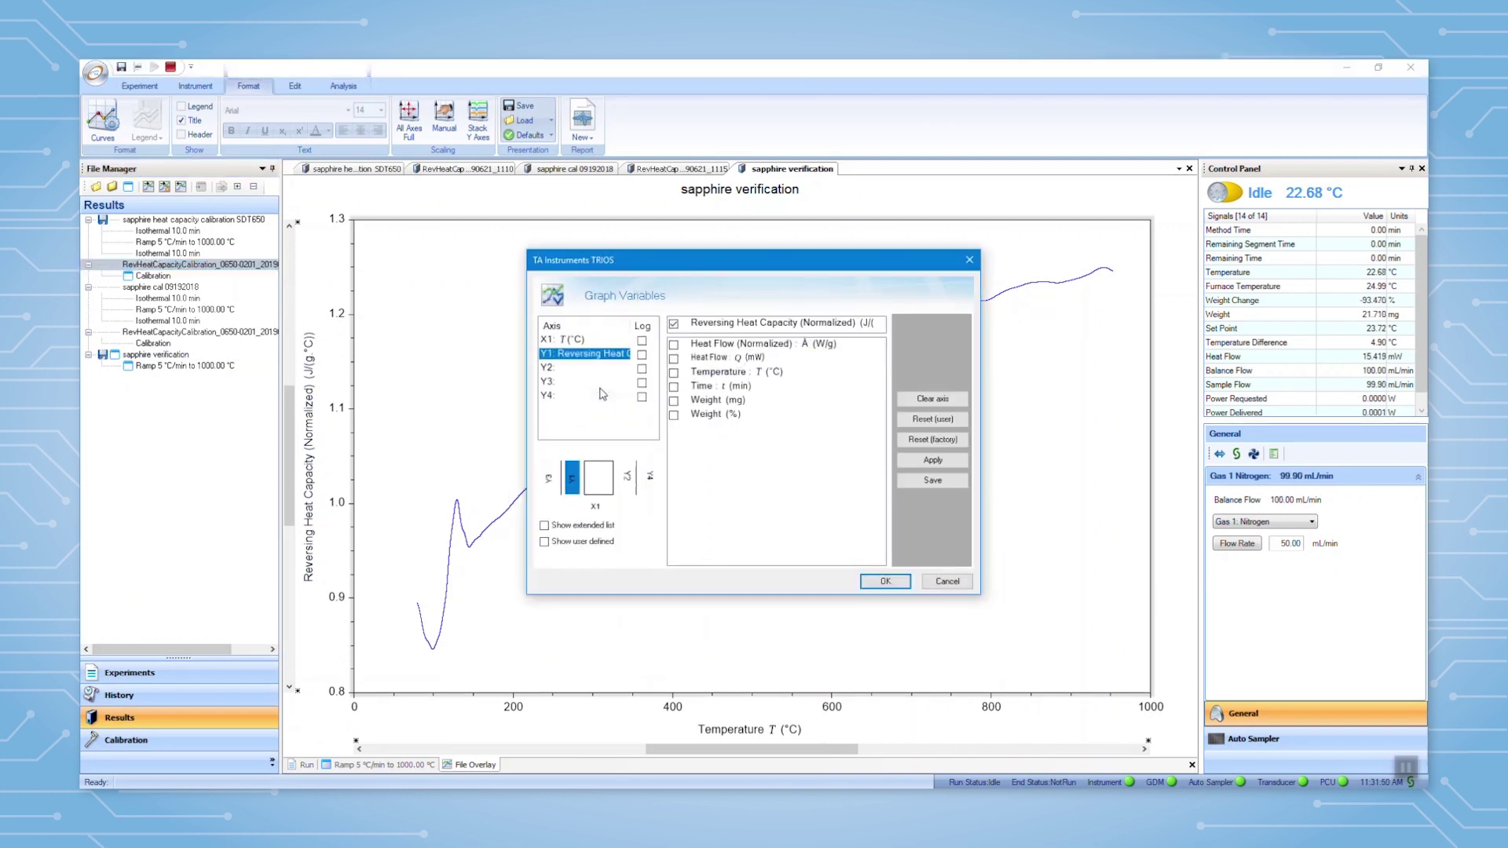
{"action": "left_click", "coordinate": [544, 525]}
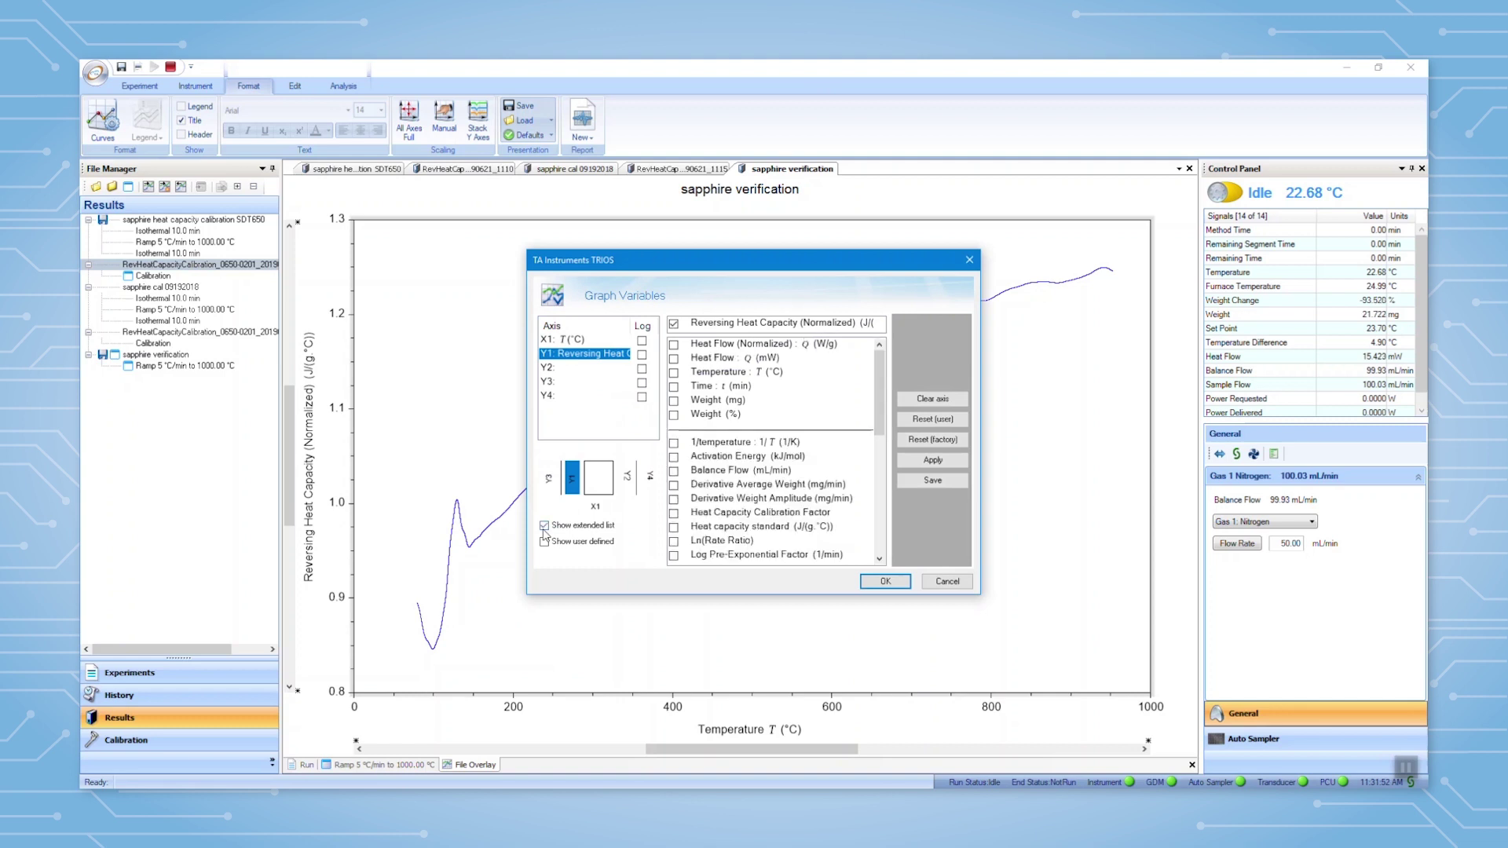
{"action": "left_click", "coordinate": [673, 526]}
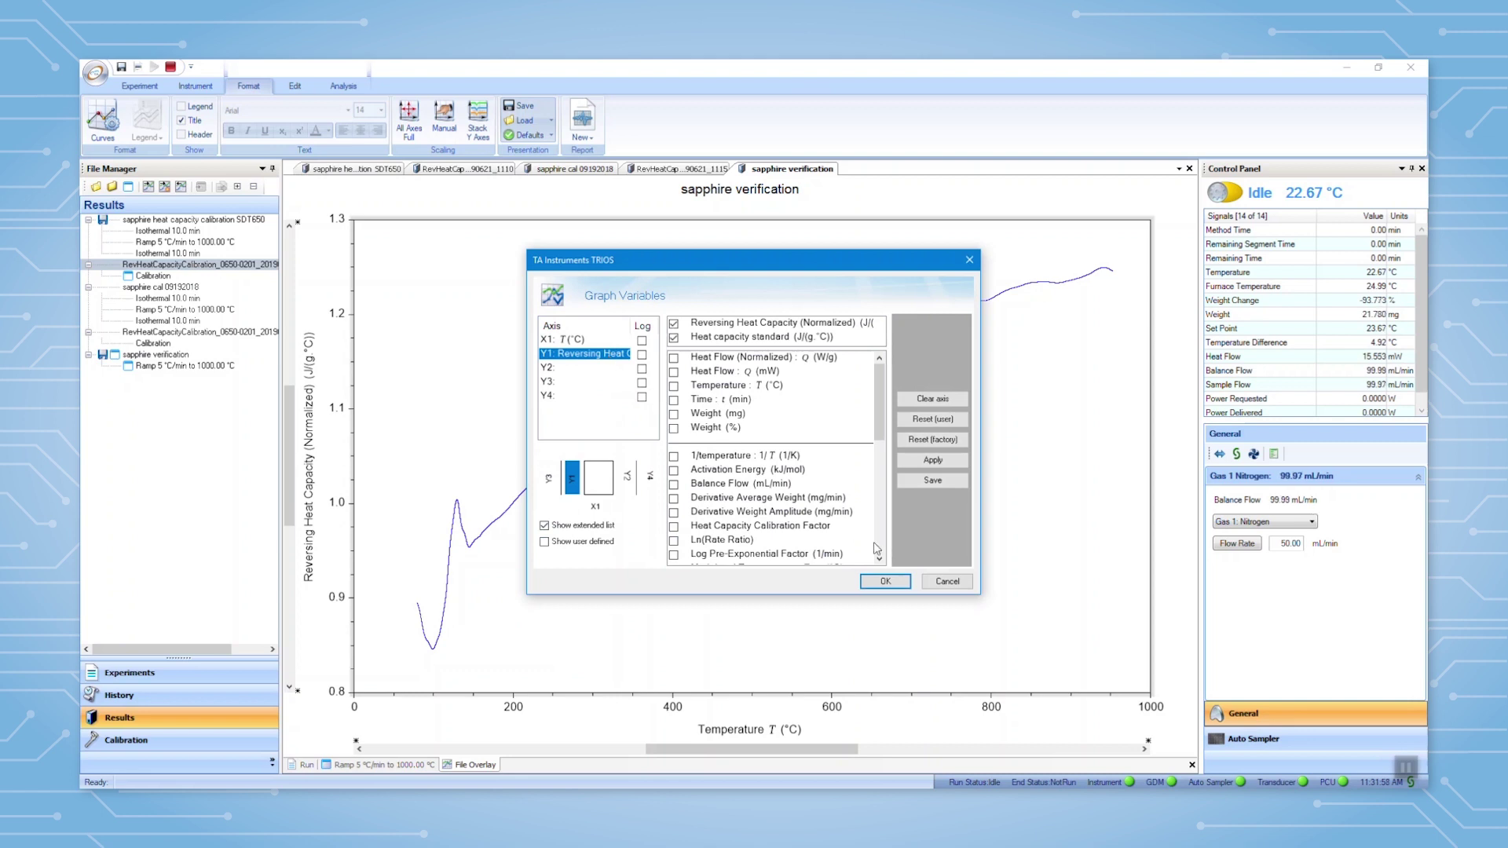
{"action": "left_click", "coordinate": [885, 582]}
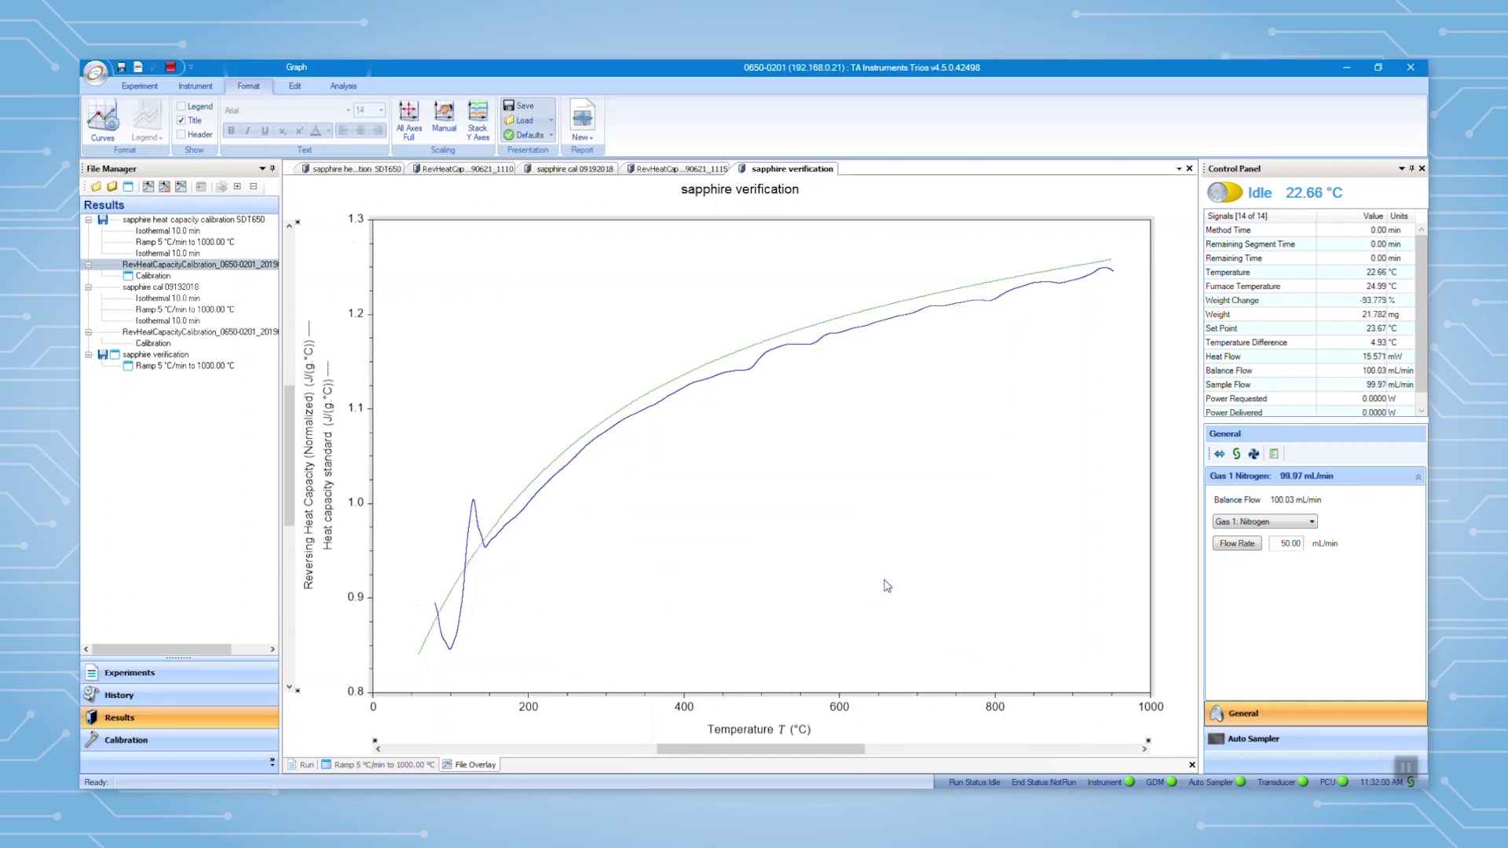